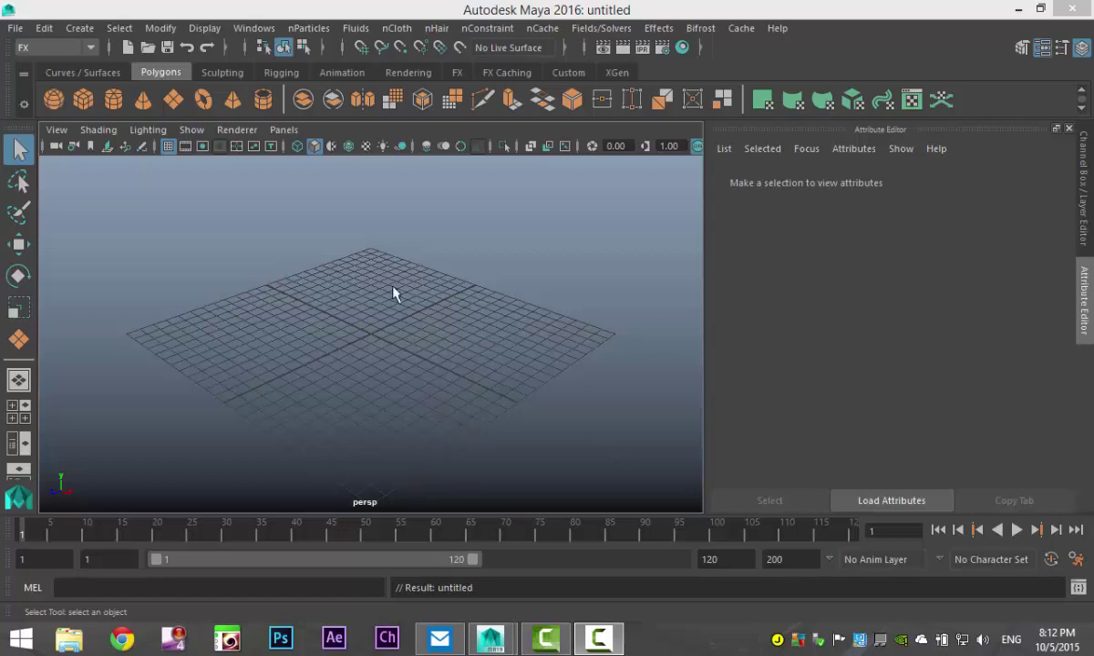
# Step: Create camera1 from Create > Cameras and scroll its attributes down to Environment
pyautogui.click(79, 30)
pyautogui.moveTo(145, 140)
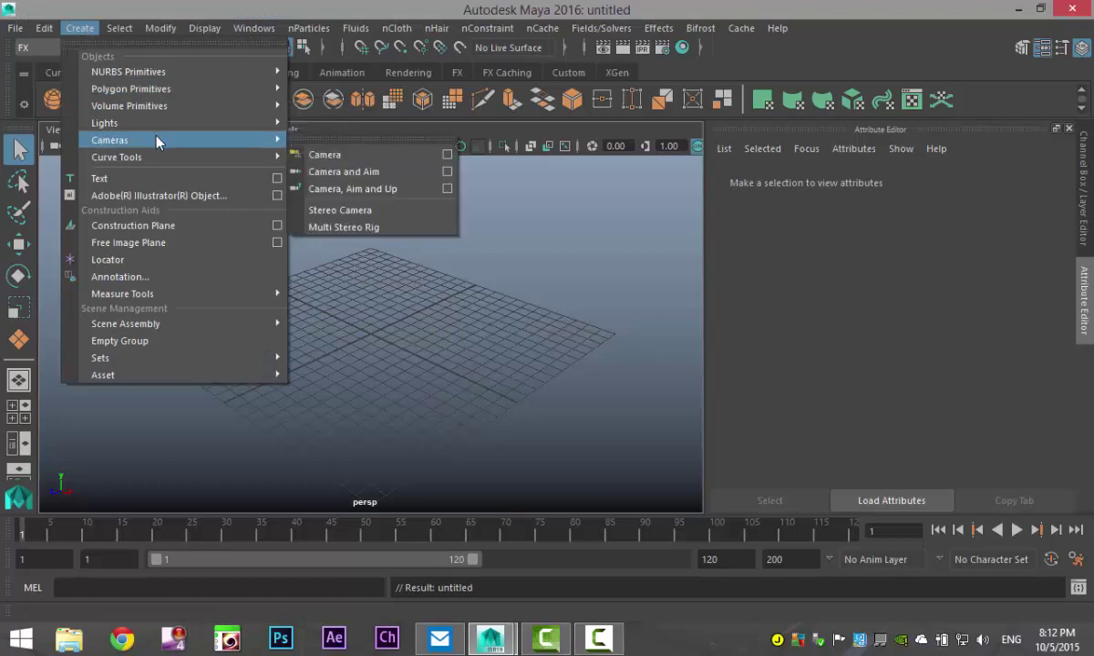
pyautogui.click(345, 159)
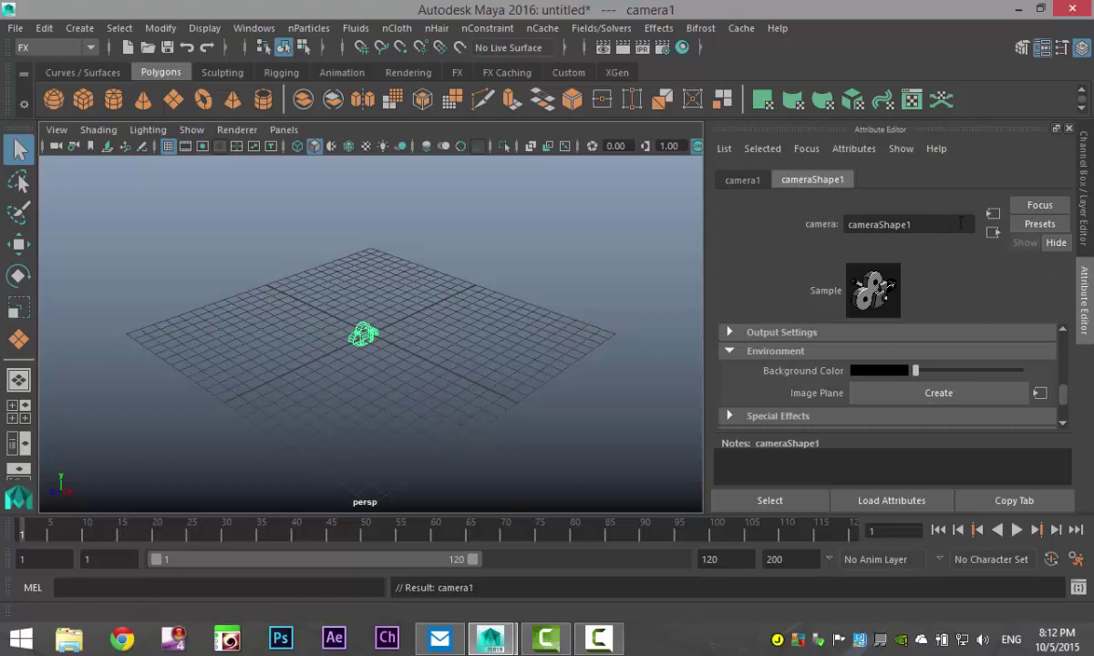
pyautogui.moveTo(1066, 401); pyautogui.dragTo(1082, 383)
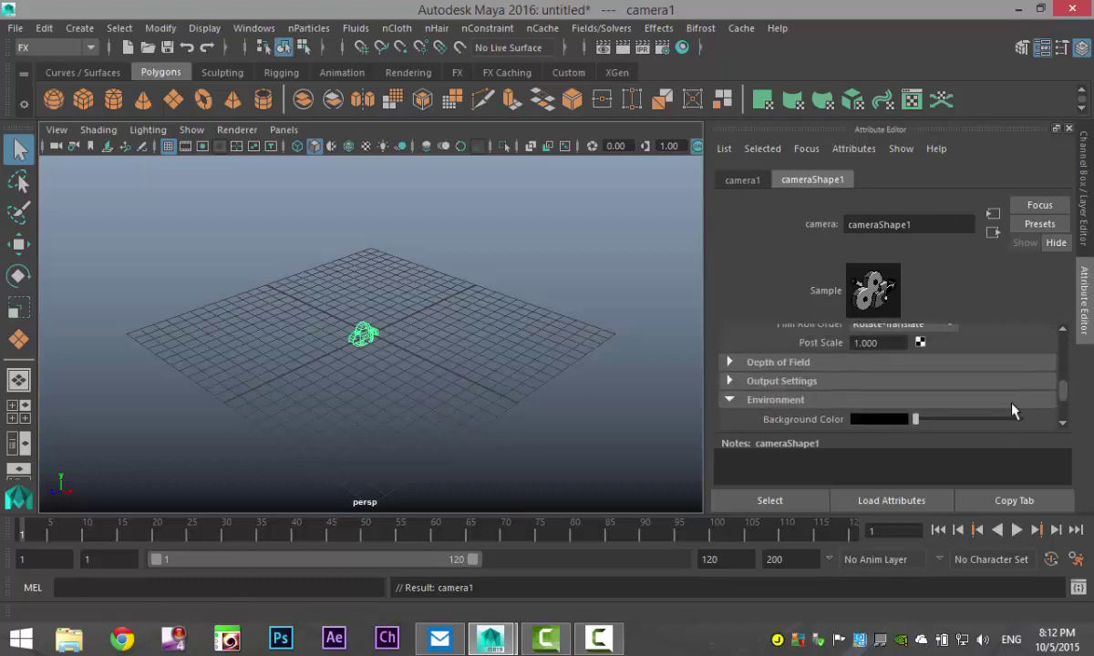
pyautogui.scroll(-2, 1065, 428)
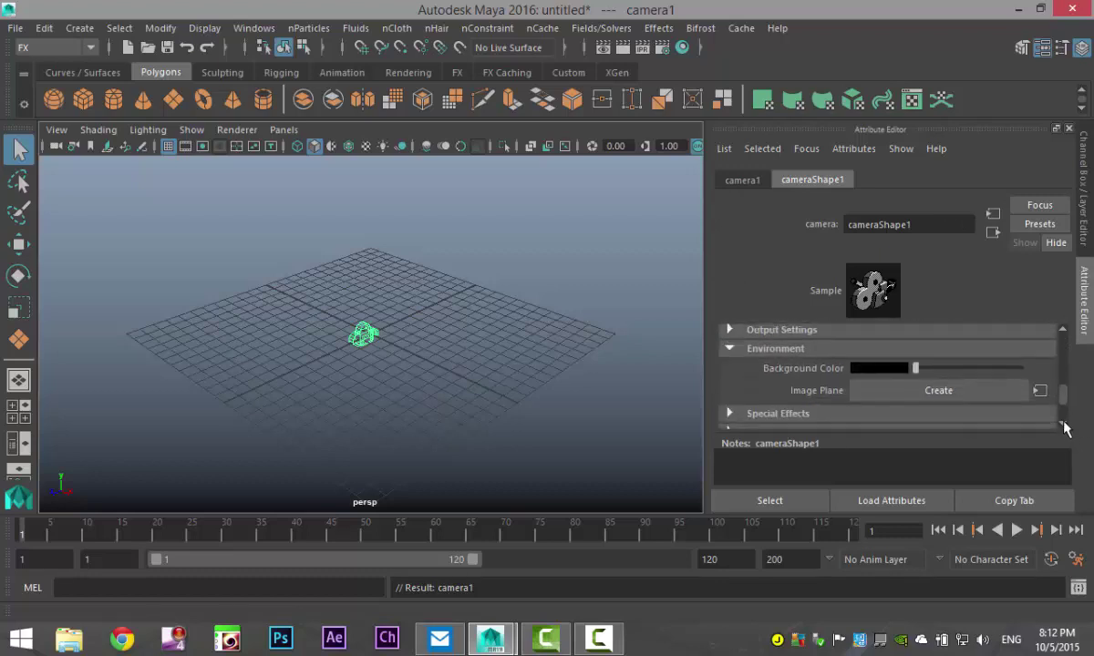
# Step: Give camera1 an image plane loaded with street.jpg and orbit the view toward it
pyautogui.click(949, 395)
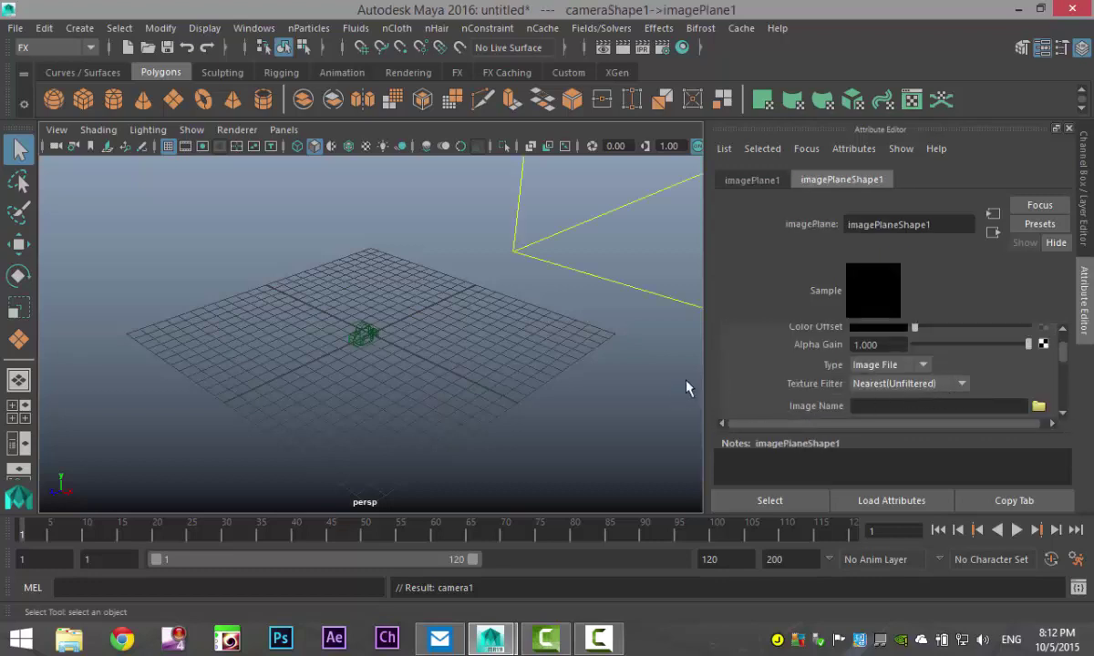
pyautogui.click(1038, 406)
pyautogui.click(434, 112)
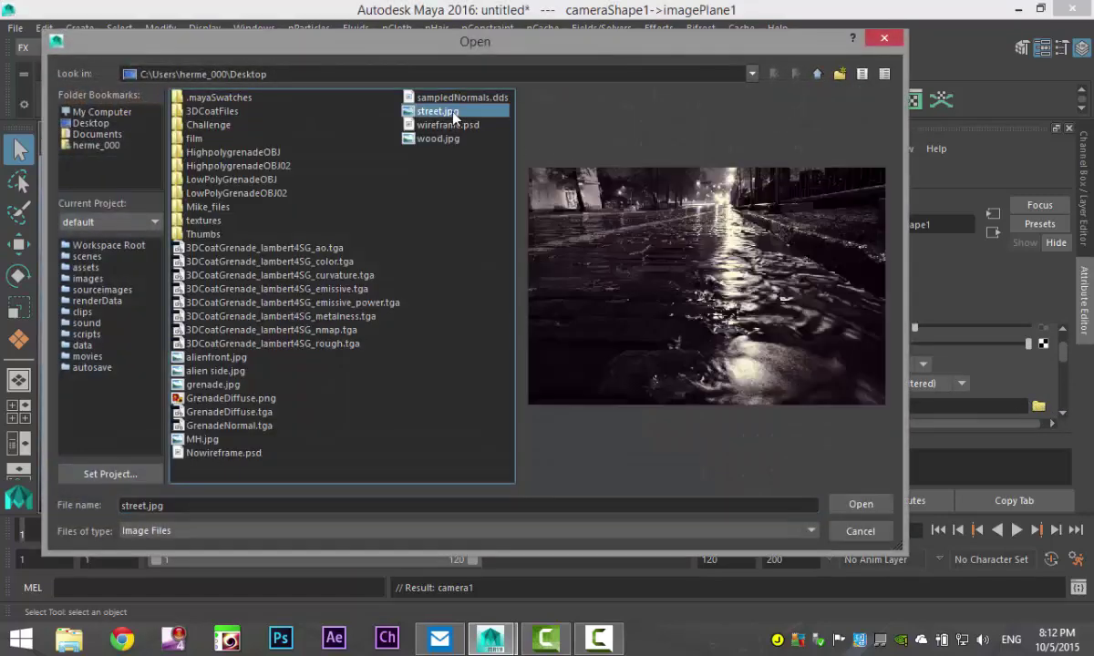
pyautogui.click(857, 507)
pyautogui.keyDown('alt'); pyautogui.moveTo(440, 375); pyautogui.dragTo(535, 322); pyautogui.keyUp('alt')
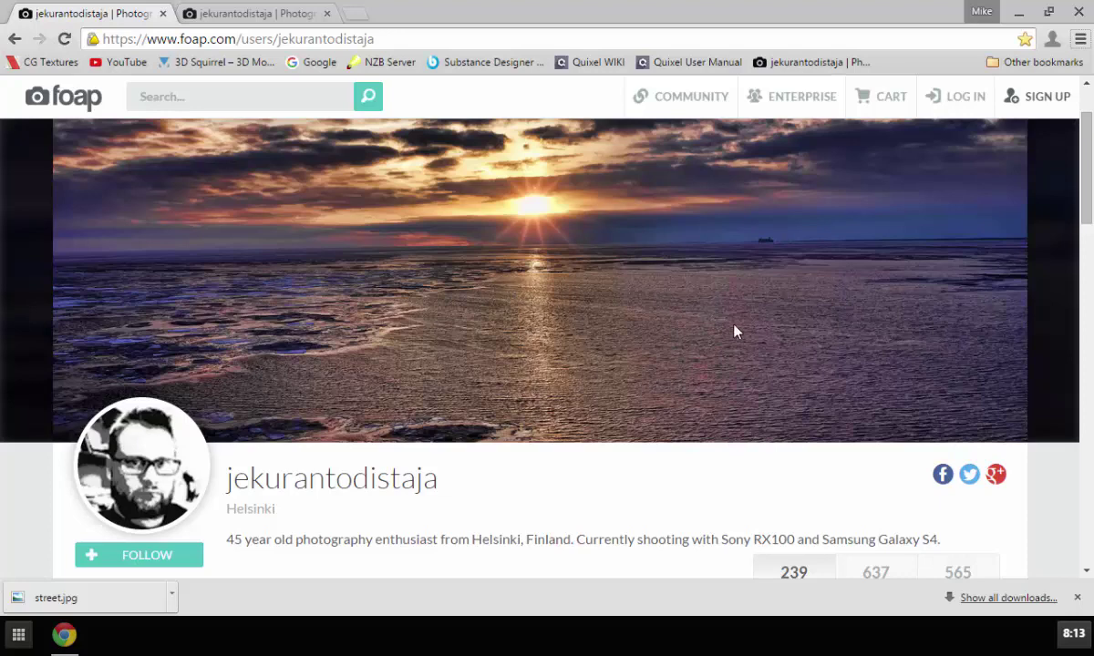
pyautogui.scroll(-8, 735, 334)
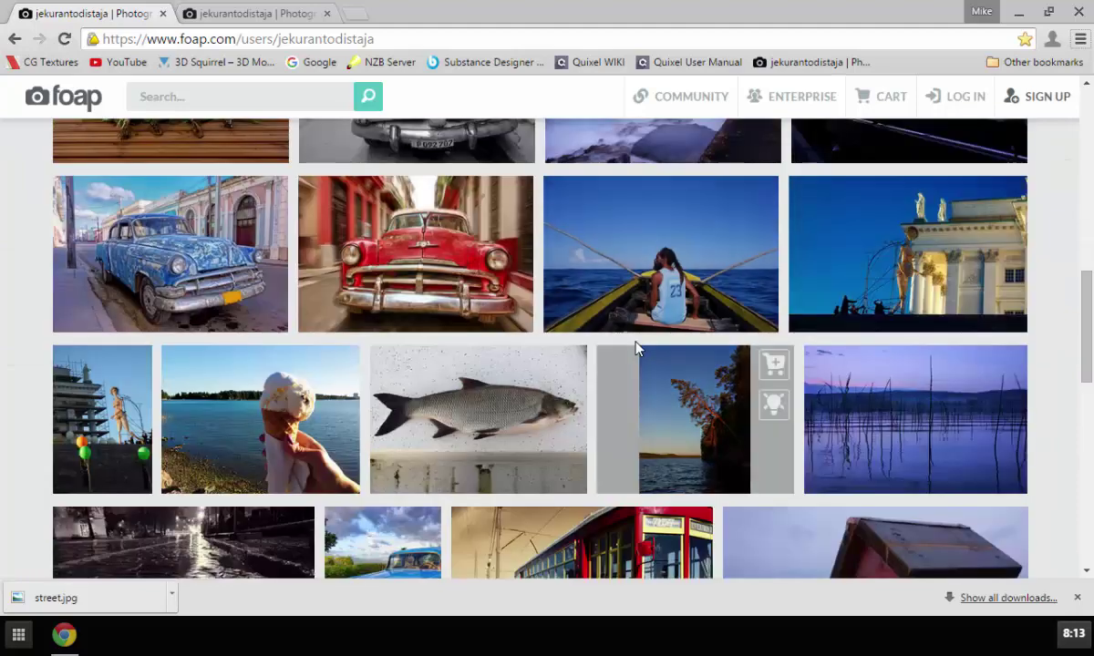
pyautogui.scroll(-2, 635, 347)
pyautogui.scroll(10, 632, 344)
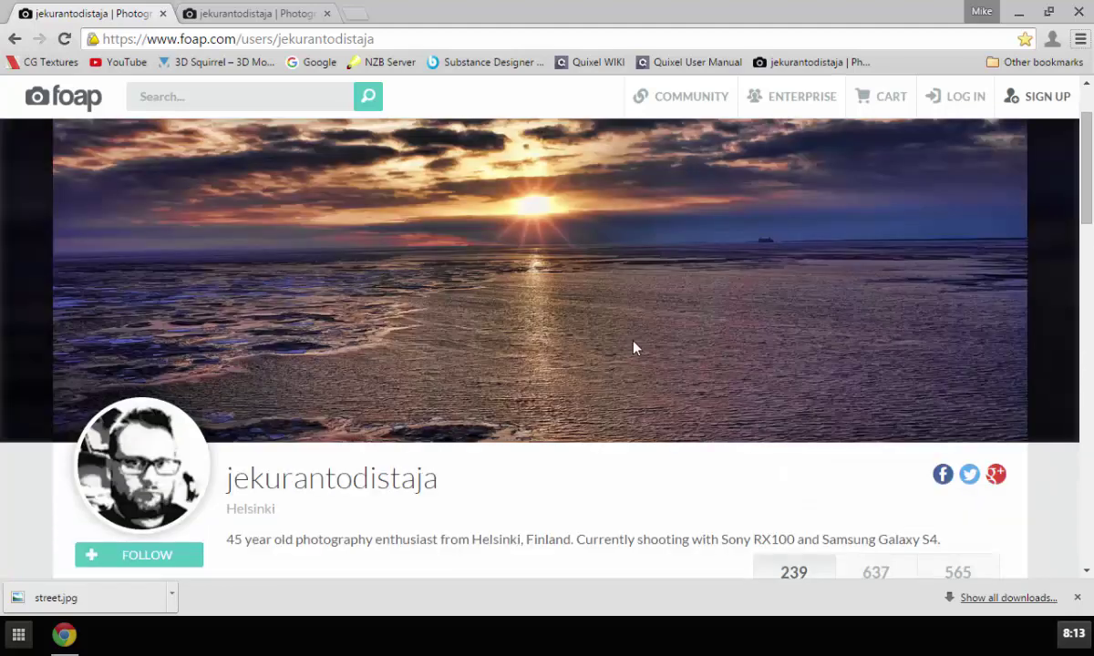
pyautogui.scroll(2, 638, 343)
# Step: Return to Maya, switch to four views, and make the lower-left panel look through camera1
pyautogui.hotkey('alt', 'Tab')
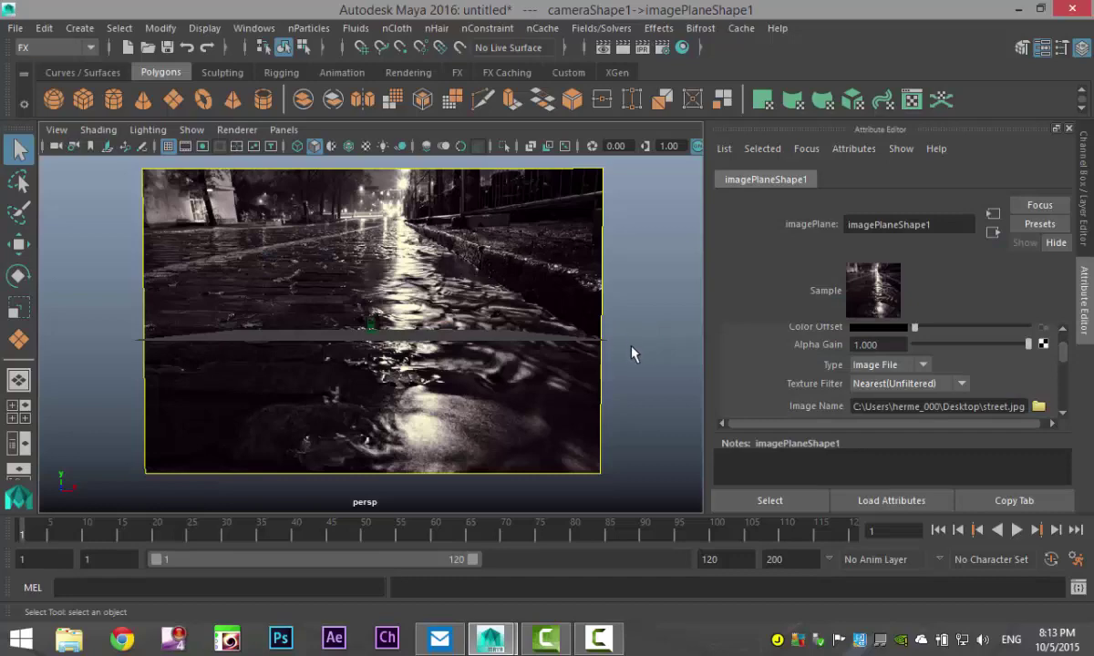
pyautogui.keyDown('alt'); pyautogui.moveTo(630, 347); pyautogui.dragTo(611, 361); pyautogui.keyUp('alt')
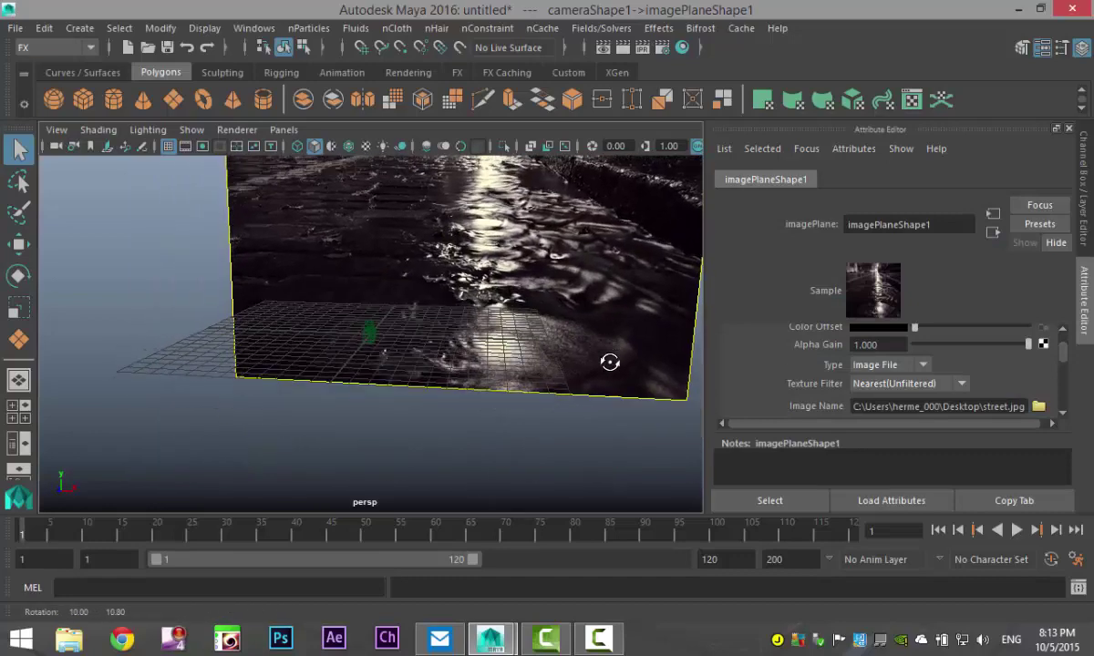
pyautogui.click(18, 417)
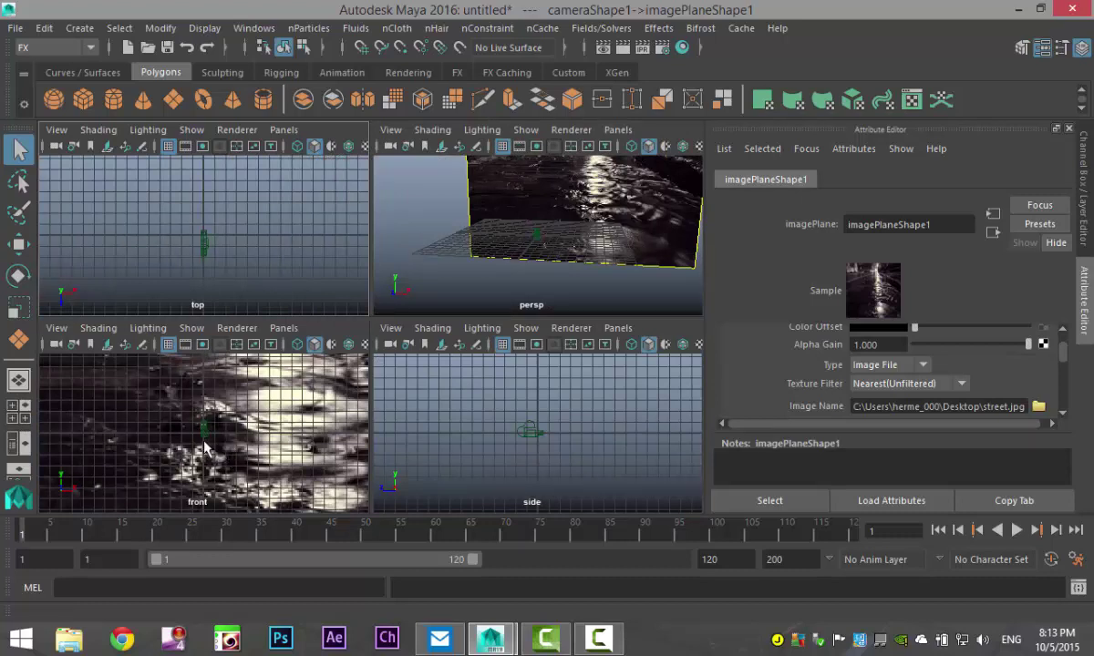
pyautogui.click(283, 328)
pyautogui.moveTo(344, 353)
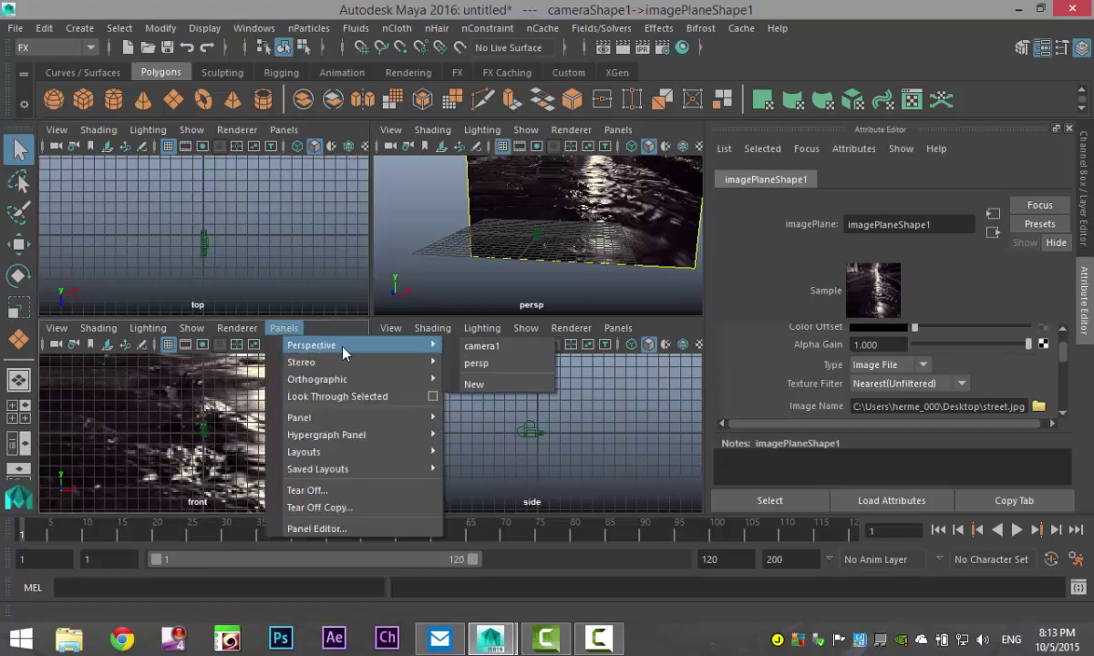
pyautogui.click(477, 347)
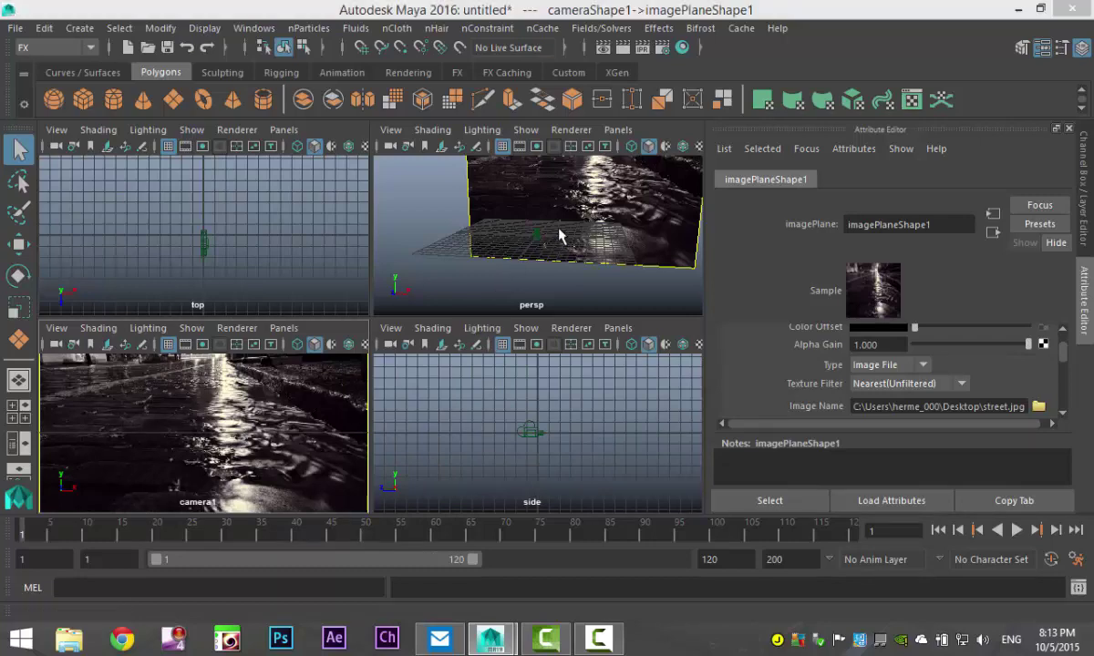
# Step: Maximize the perspective view and orbit it to frame the upright street image plane
pyautogui.press('space')
pyautogui.moveTo(475, 310)
pyautogui.keyDown('alt'); pyautogui.mouseDown()
pyautogui.moveTo(514, 306)
pyautogui.moveTo(488, 298)
pyautogui.moveTo(488, 310)
pyautogui.mouseUp(); pyautogui.keyUp('alt')
pyautogui.keyDown('alt'); pyautogui.moveTo(491, 313); pyautogui.dragTo(257, 374, button='middle'); pyautogui.keyUp('alt')
pyautogui.keyDown('alt'); pyautogui.moveTo(256, 374); pyautogui.dragTo(402, 330); pyautogui.keyUp('alt')
pyautogui.scroll(-5, 423, 388)
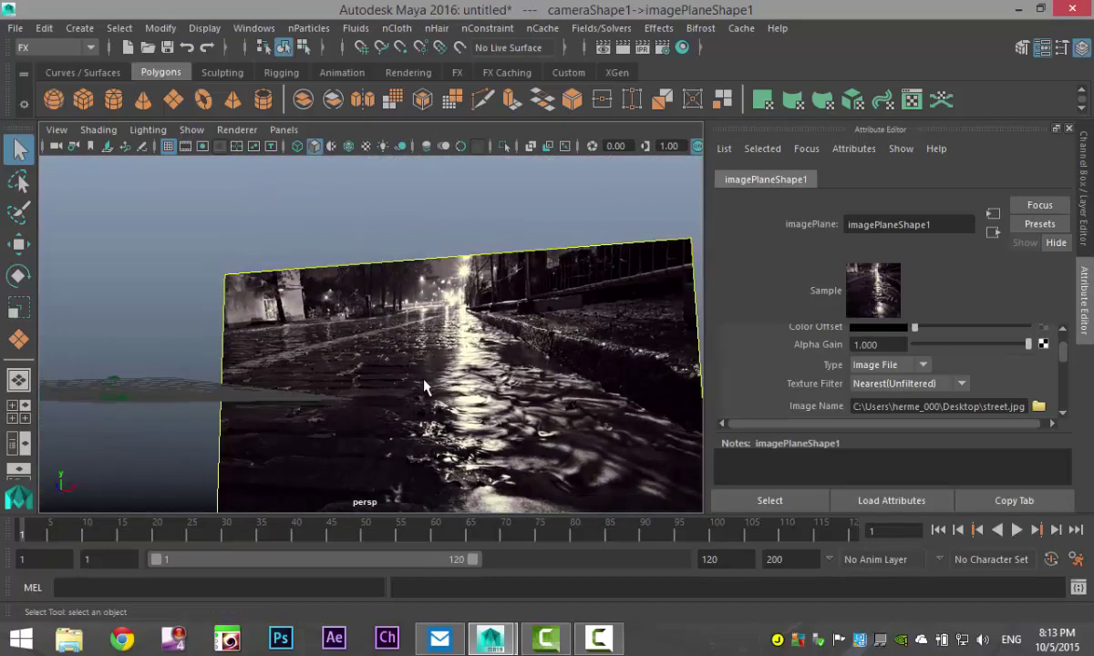
pyautogui.scroll(2, 432, 385)
pyautogui.keyDown('alt'); pyautogui.moveTo(432, 387); pyautogui.dragTo(442, 408); pyautogui.keyUp('alt')
pyautogui.keyDown('alt'); pyautogui.moveTo(442, 409); pyautogui.dragTo(383, 424, button='middle'); pyautogui.keyUp('alt')
pyautogui.keyDown('alt'); pyautogui.moveTo(382, 424); pyautogui.dragTo(420, 388); pyautogui.keyUp('alt')
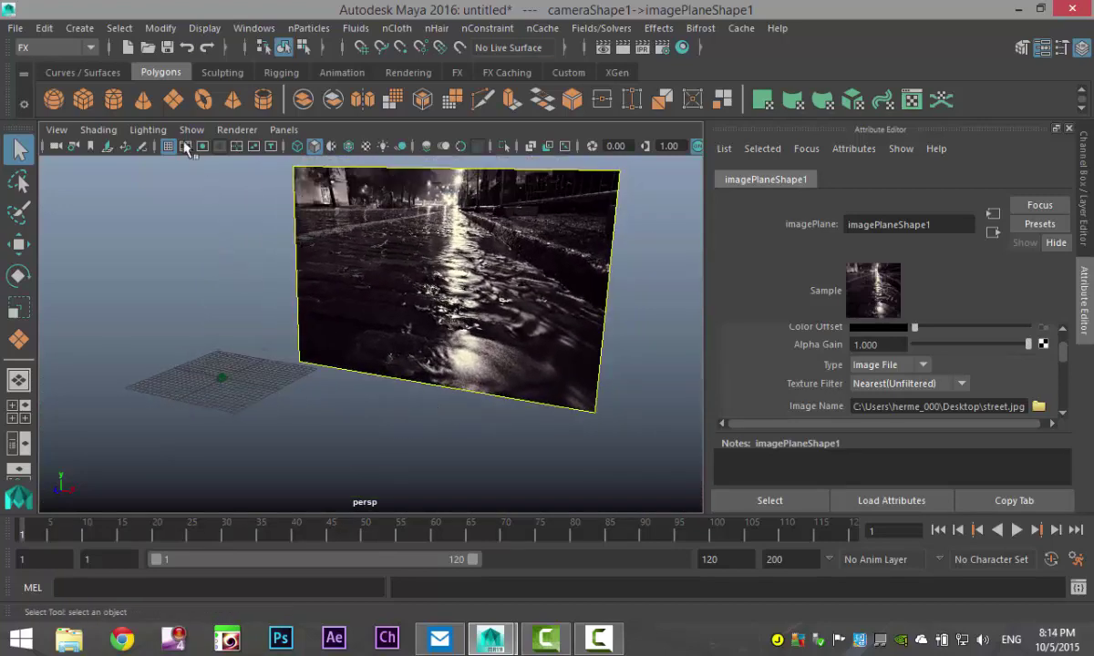
# Step: Draw a polygon plane on the grid with the Polygon Plane tool and frame it
pyautogui.click(173, 98)
pyautogui.moveTo(270, 364); pyautogui.dragTo(598, 311)
pyautogui.press('f')
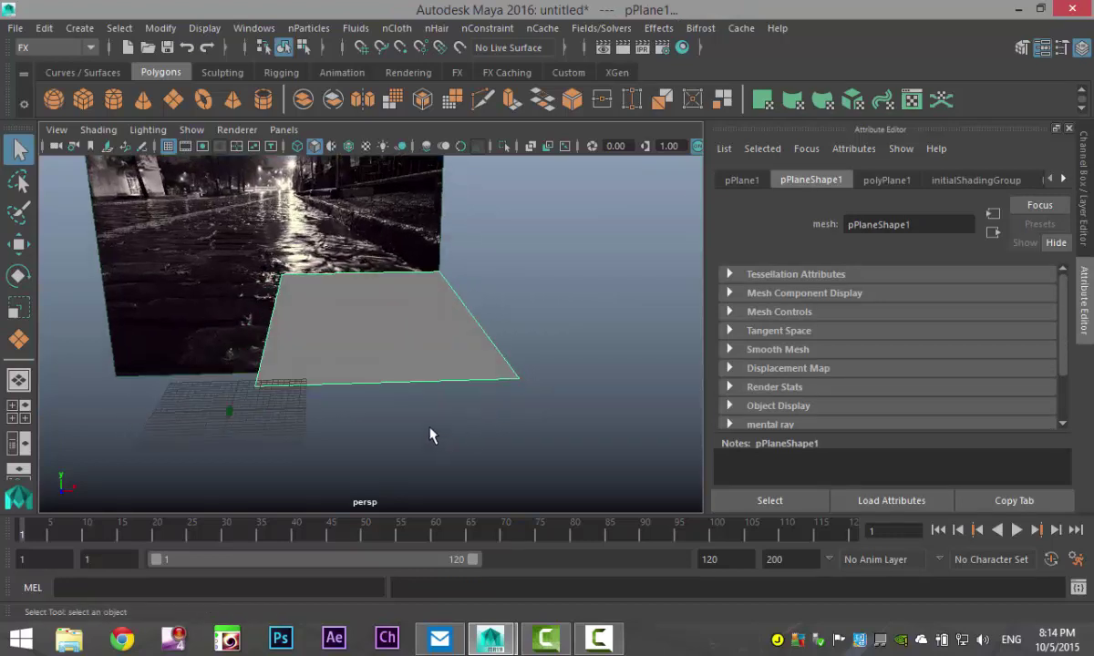
# Step: Slide the plane left along X and tilt it toward the camera
pyautogui.press('w')
pyautogui.moveTo(452, 311); pyautogui.dragTo(358, 317)
pyautogui.press('r')
pyautogui.press('e')
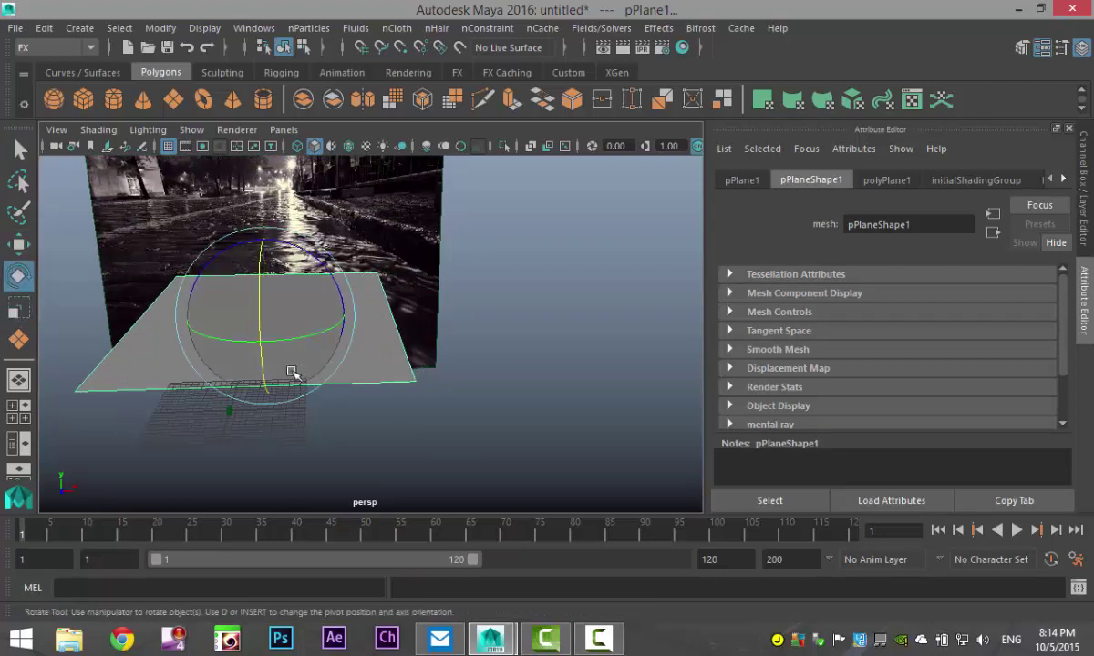
pyautogui.moveTo(258, 284); pyautogui.dragTo(399, 334)
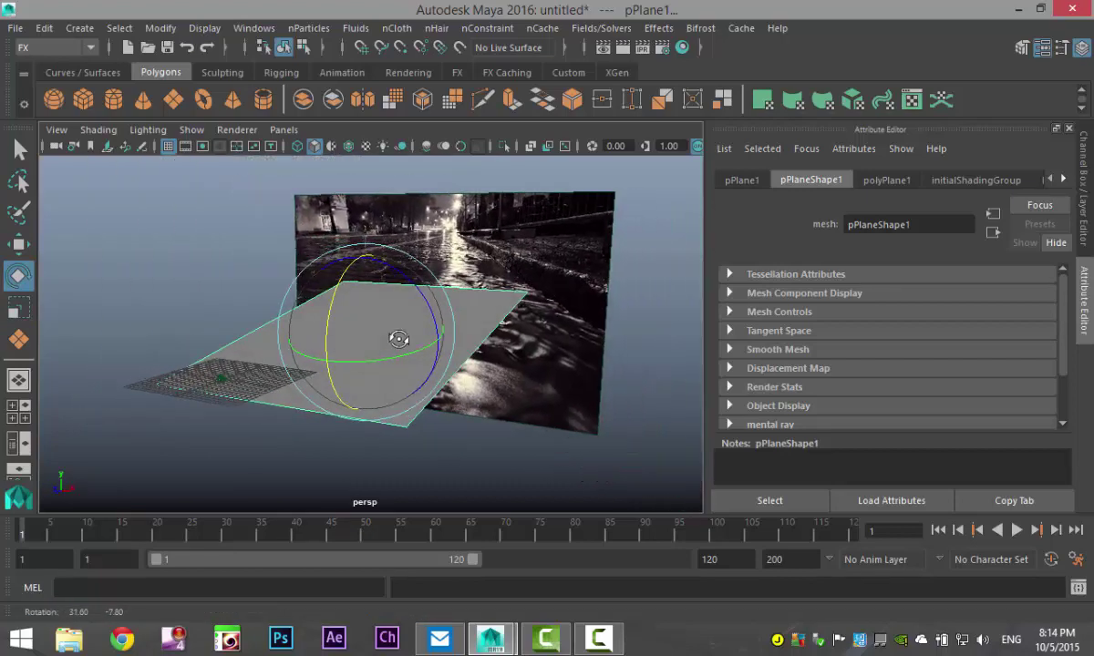
# Step: Switch to four views with the lower-left panel looking through camera1
pyautogui.click(17, 414)
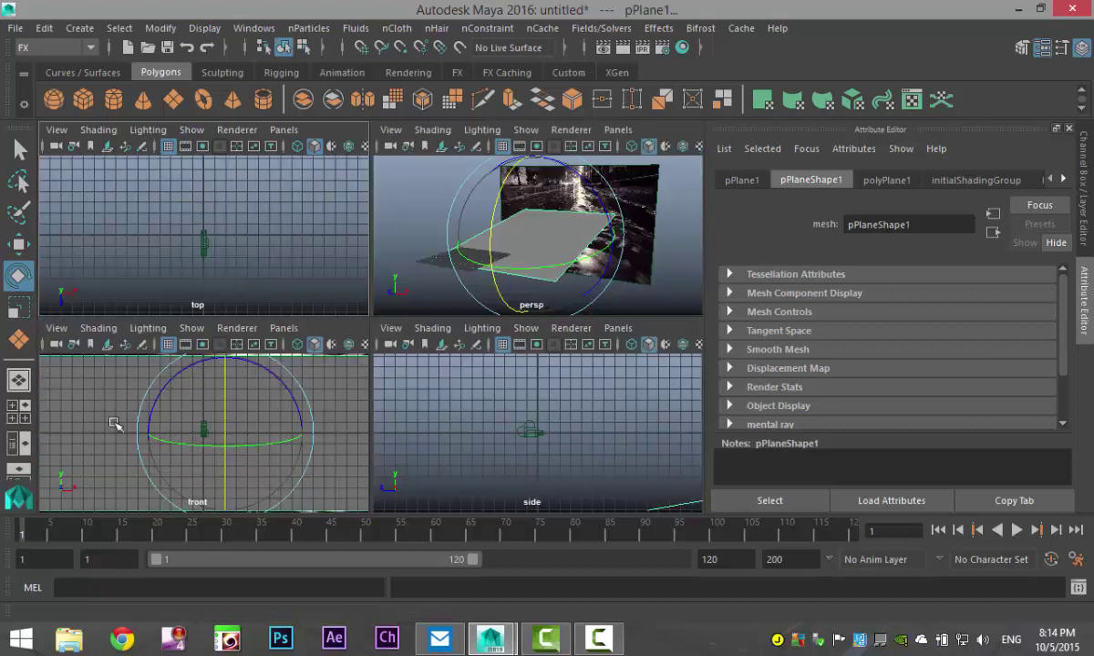
pyautogui.click(281, 329)
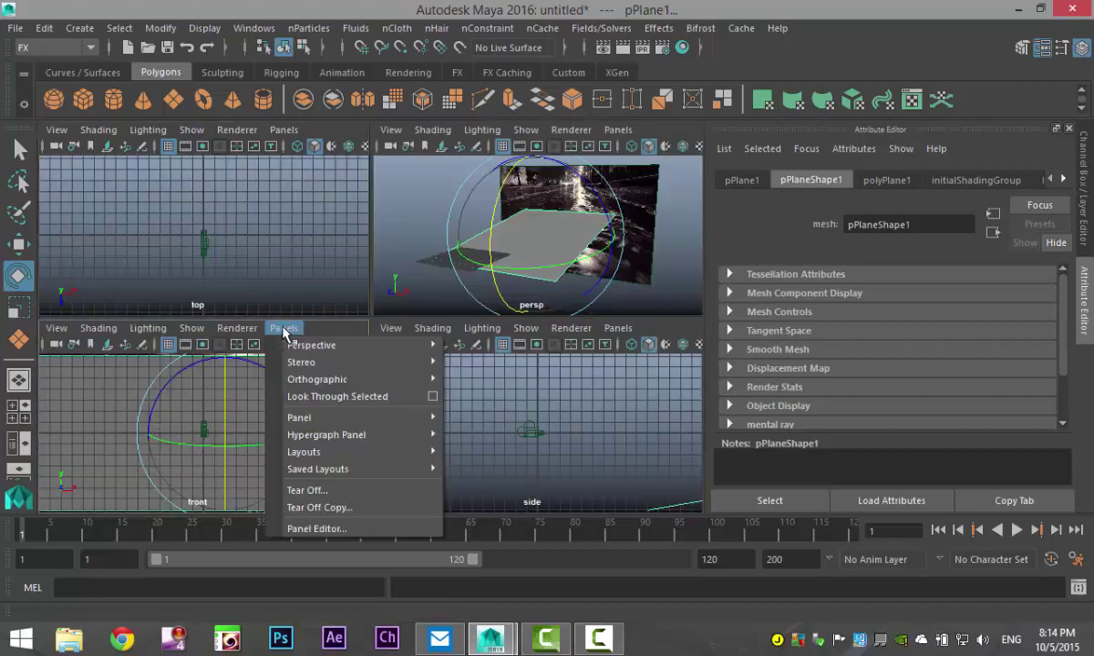
pyautogui.moveTo(357, 348)
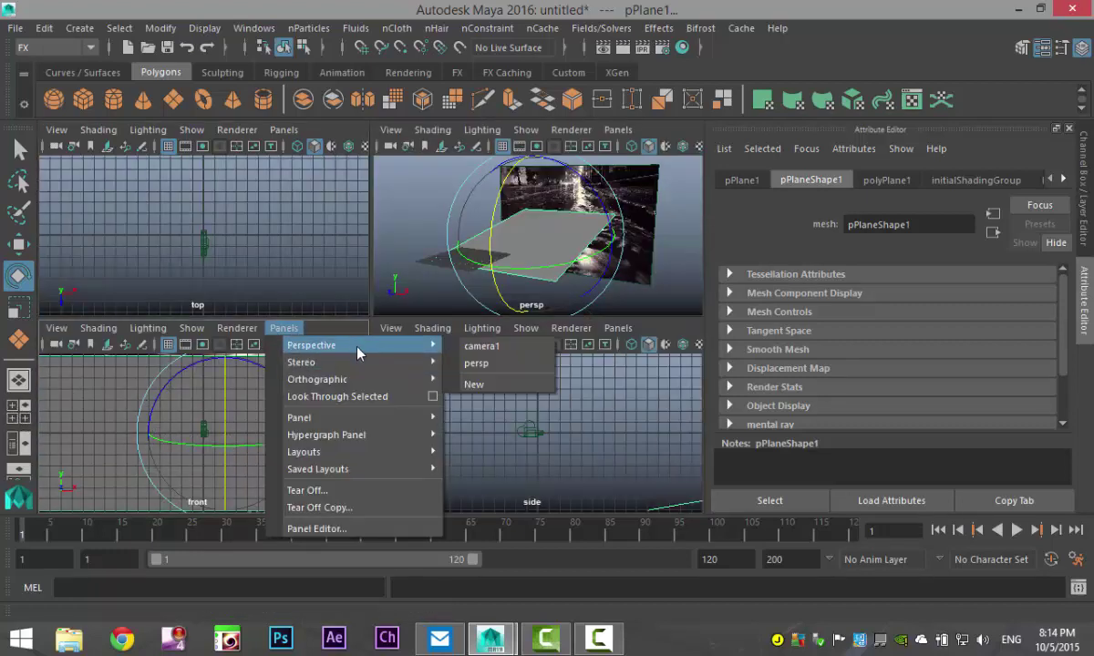
pyautogui.click(482, 348)
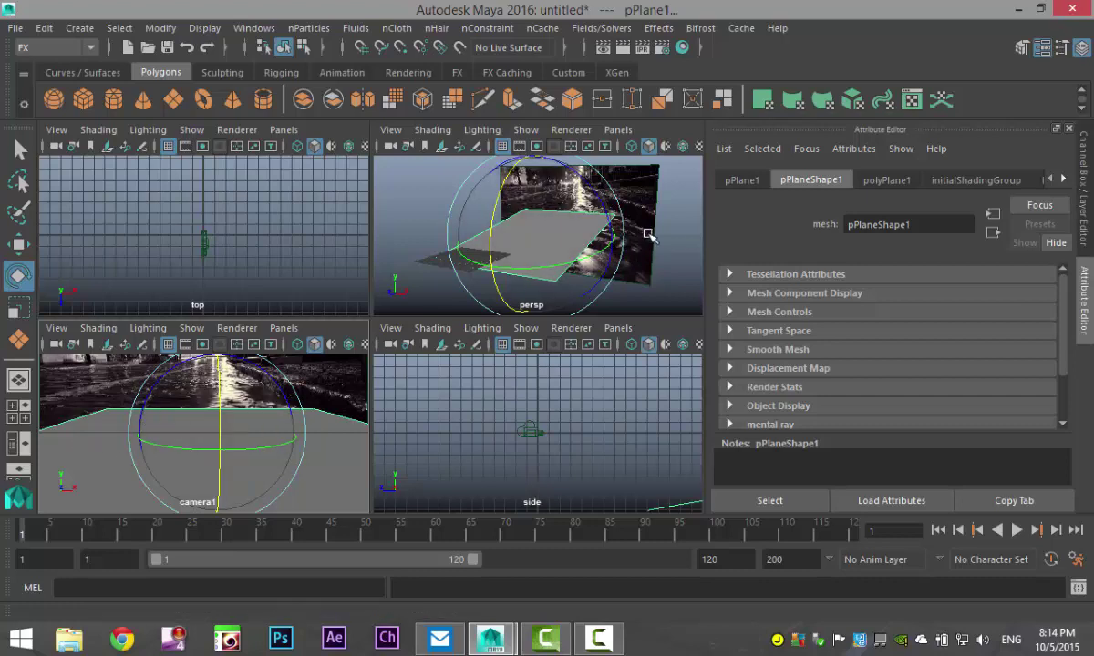
# Step: Move pPlane1 to X -16.480, ease its tilt to about 5.5°, and stretch X to 1.863
pyautogui.press('w')
pyautogui.moveTo(630, 245); pyautogui.dragTo(606, 241)
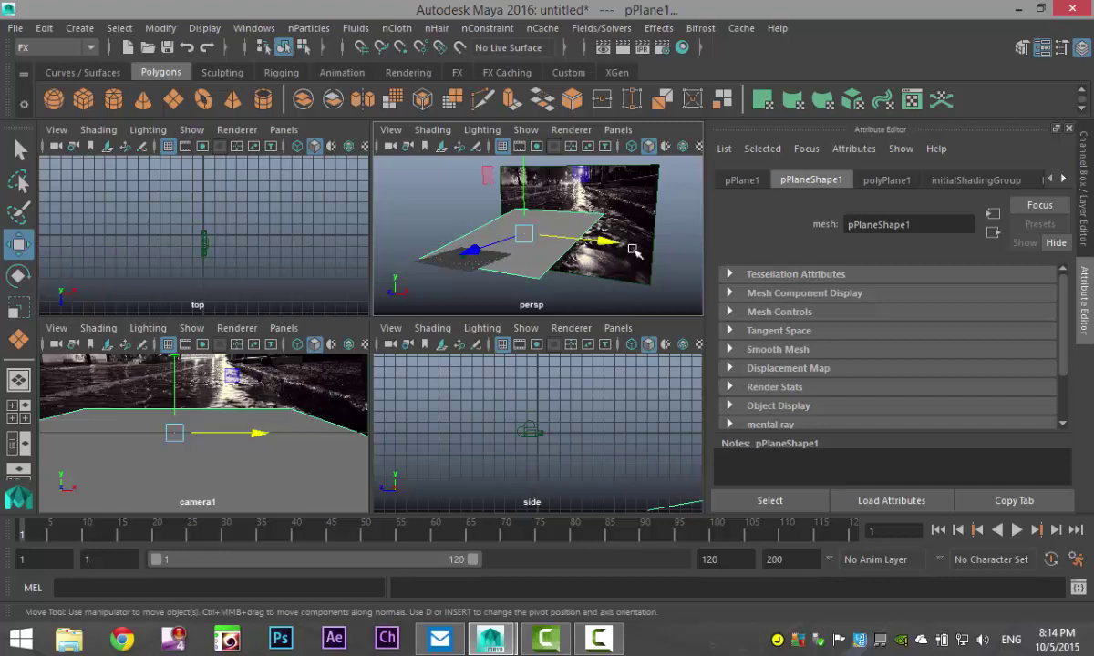
pyautogui.press('e')
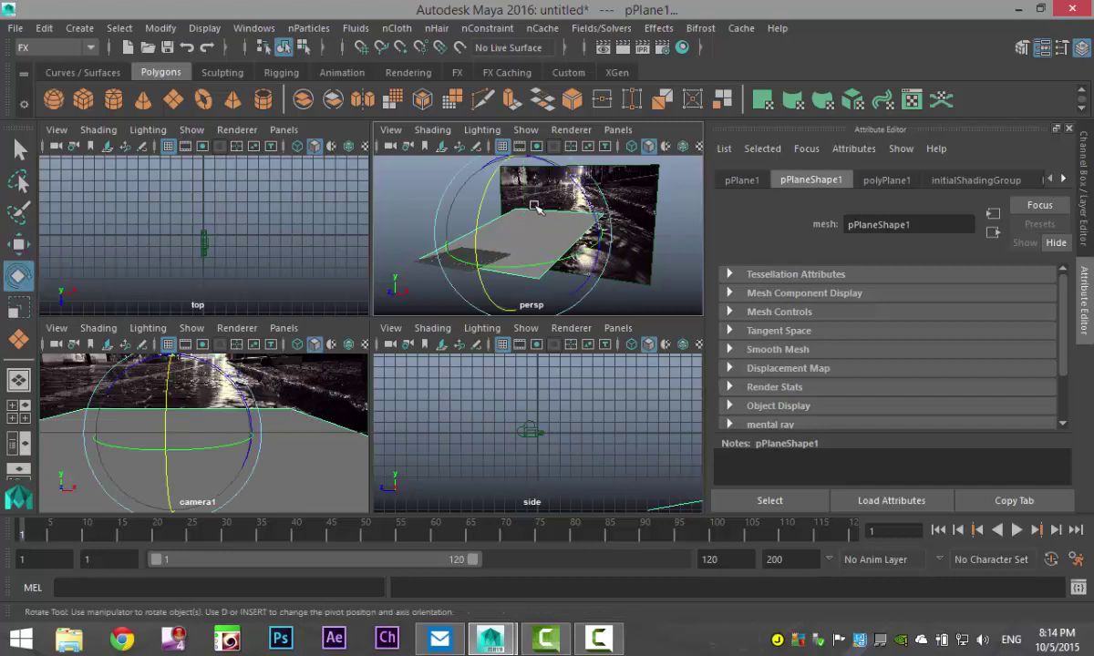
pyautogui.moveTo(483, 206)
pyautogui.mouseDown()
pyautogui.moveTo(492, 198)
pyautogui.moveTo(492, 209)
pyautogui.mouseUp()
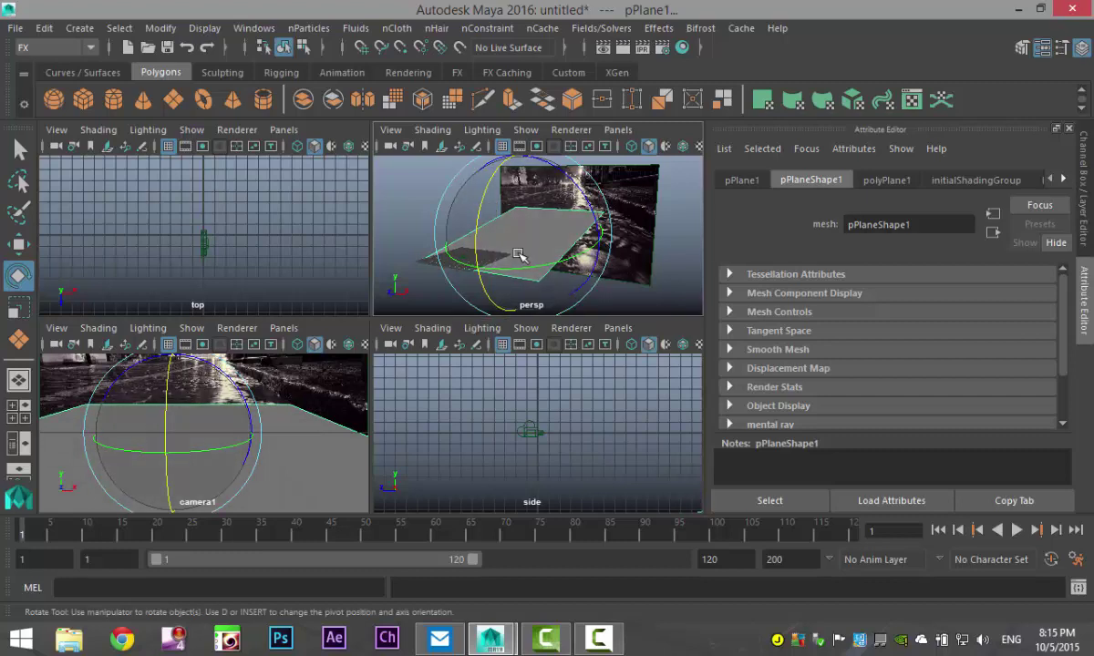
pyautogui.press('r')
pyautogui.moveTo(583, 239)
pyautogui.mouseDown()
pyautogui.moveTo(644, 248)
pyautogui.moveTo(565, 241)
pyautogui.moveTo(586, 241)
pyautogui.mouseUp()
pyautogui.press('w')
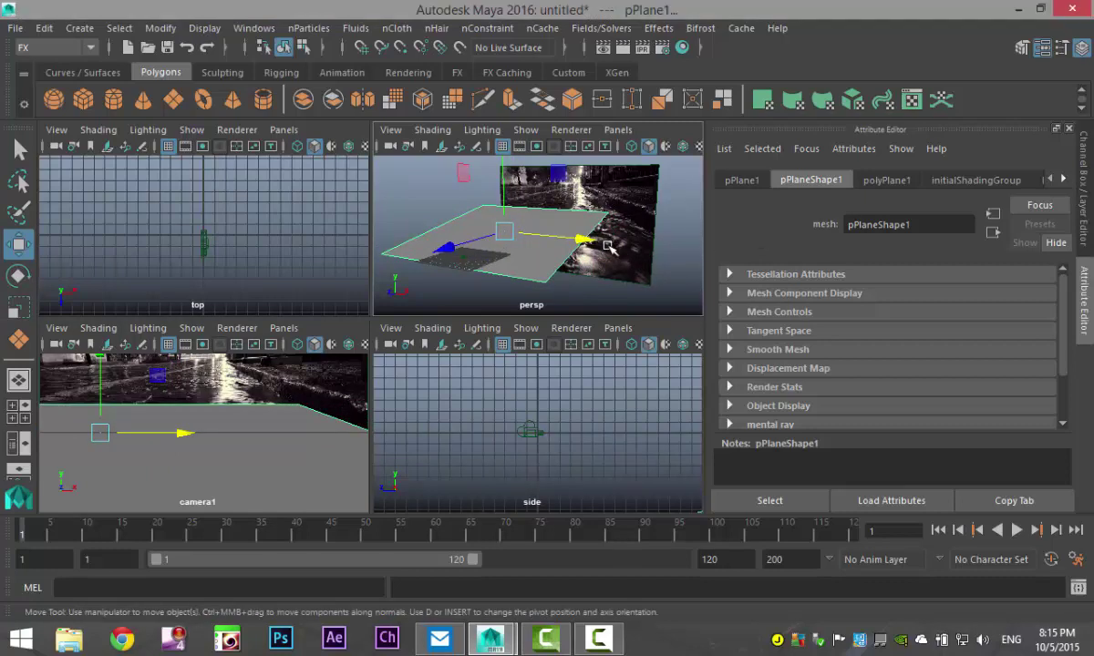
# Step: Duplicate the ground plane and raise the copy, pPlane2, high above the scene
pyautogui.press('space')
pyautogui.keyDown('alt'); pyautogui.moveTo(586, 313); pyautogui.dragTo(517, 287); pyautogui.keyUp('alt')
pyautogui.hotkey('ctrl', 'd')
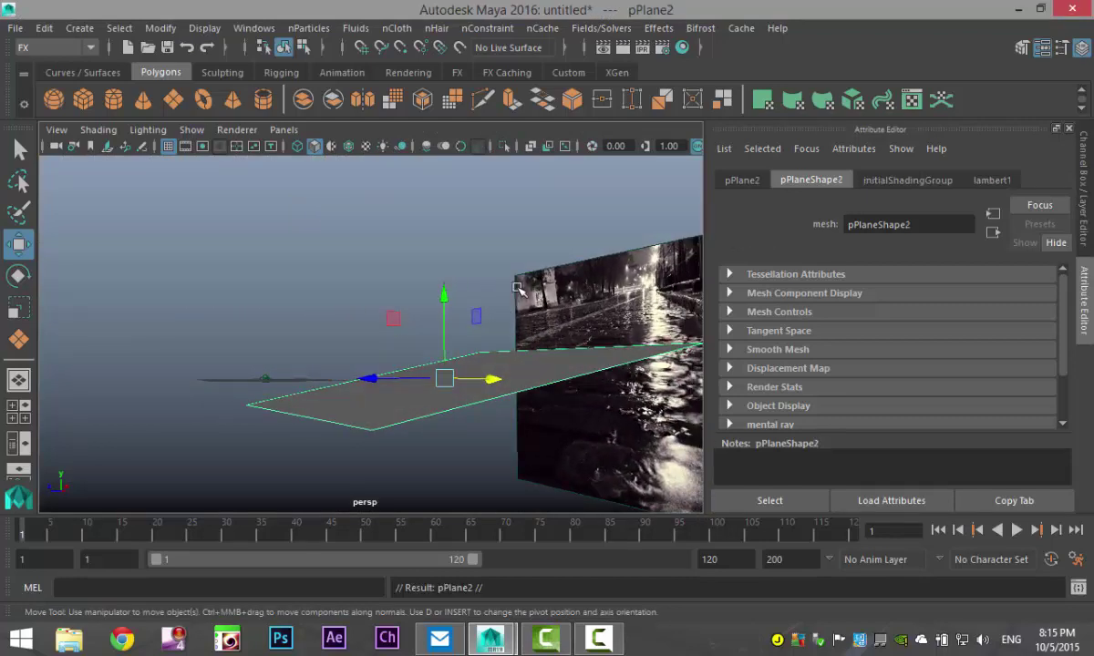
pyautogui.moveTo(421, 279); pyautogui.dragTo(450, 84)
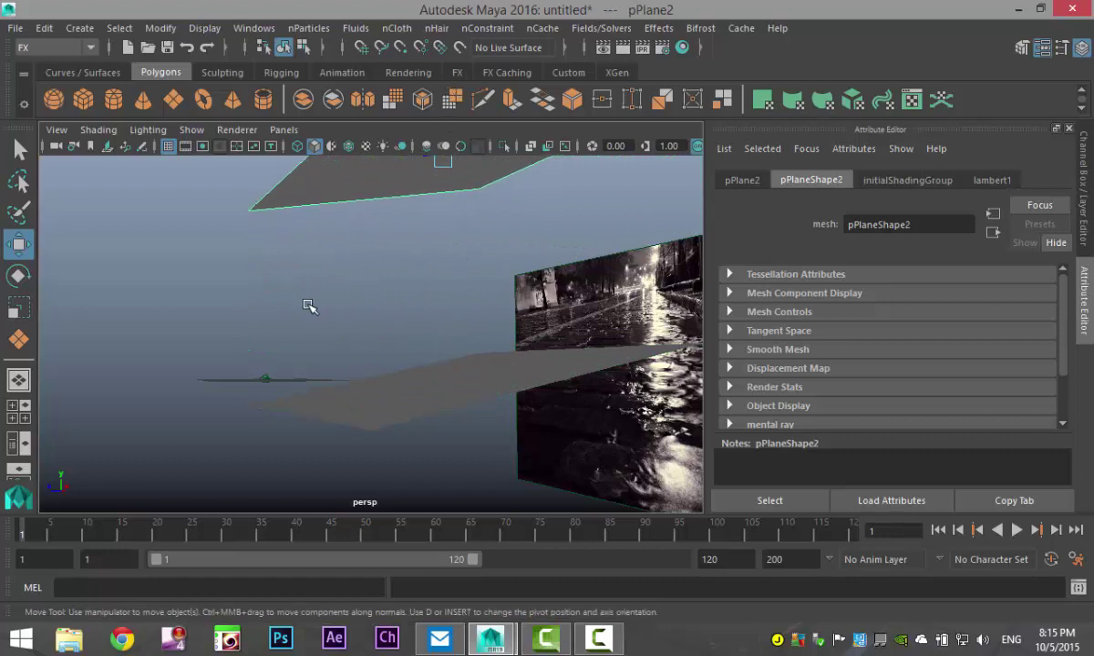
pyautogui.keyDown('alt'); pyautogui.moveTo(310, 308); pyautogui.dragTo(343, 445); pyautogui.keyUp('alt')
# Step: Level pPlane2 by setting its Rotate X to 0 in the Attribute Editor
pyautogui.press('e')
pyautogui.click(334, 253)
pyautogui.moveTo(334, 252); pyautogui.dragTo(341, 239)
pyautogui.click(741, 182)
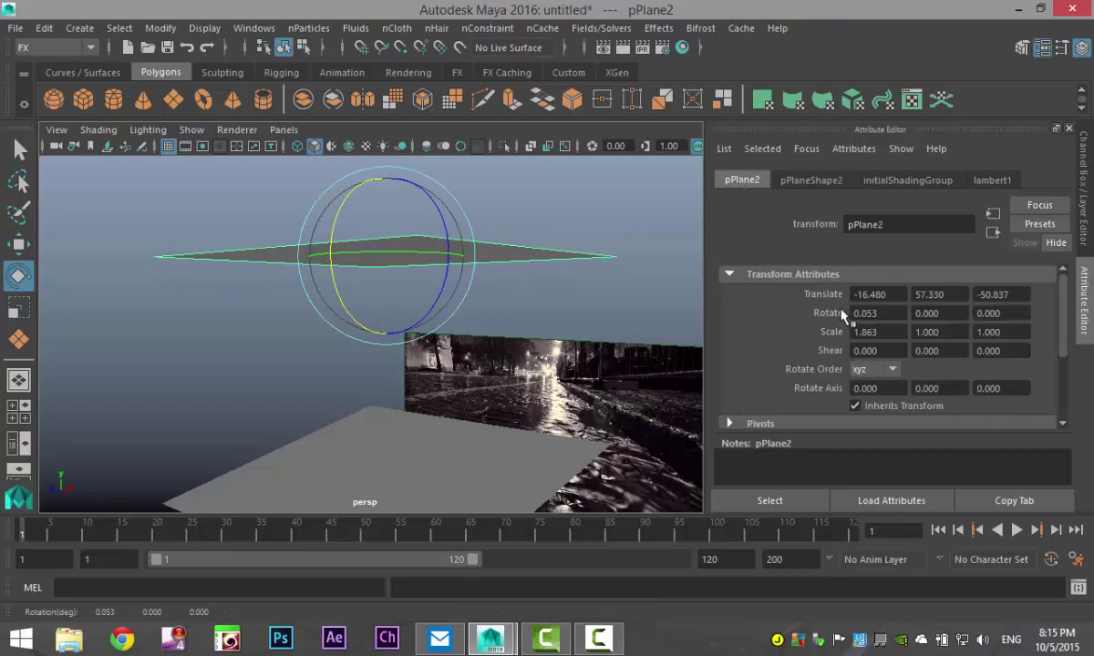
pyautogui.doubleClick(897, 313)
pyautogui.write('0')
pyautogui.press('Return')
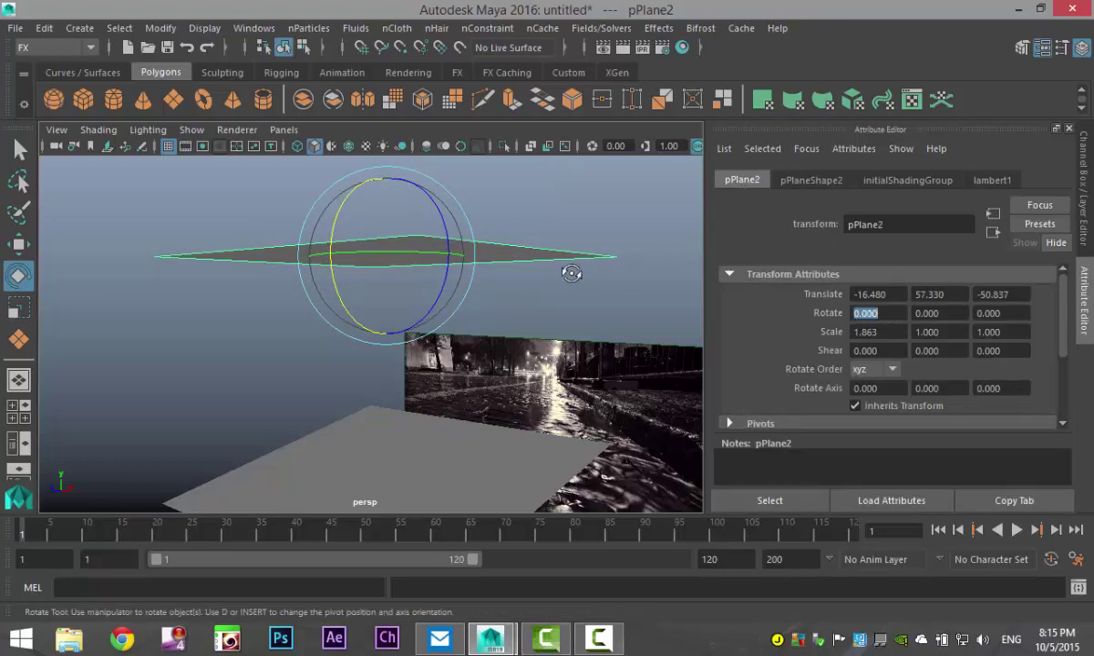
pyautogui.keyDown('alt'); pyautogui.moveTo(569, 271); pyautogui.dragTo(527, 272); pyautogui.keyUp('alt')
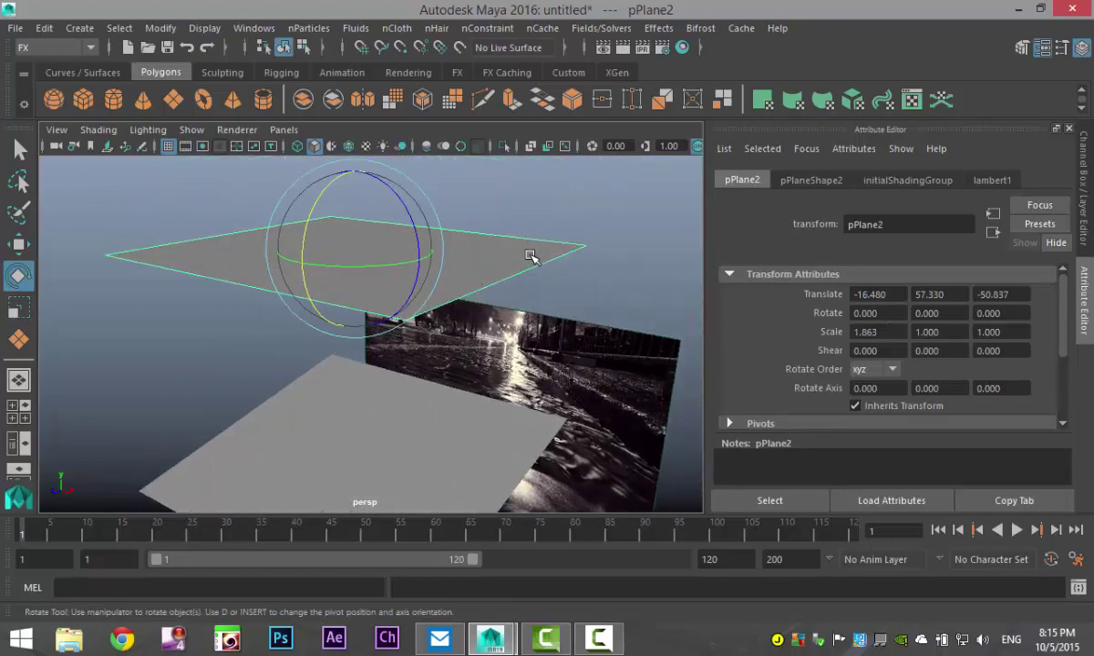
# Step: Keep the FX menu set active and open the nParticles menu
pyautogui.click(40, 47)
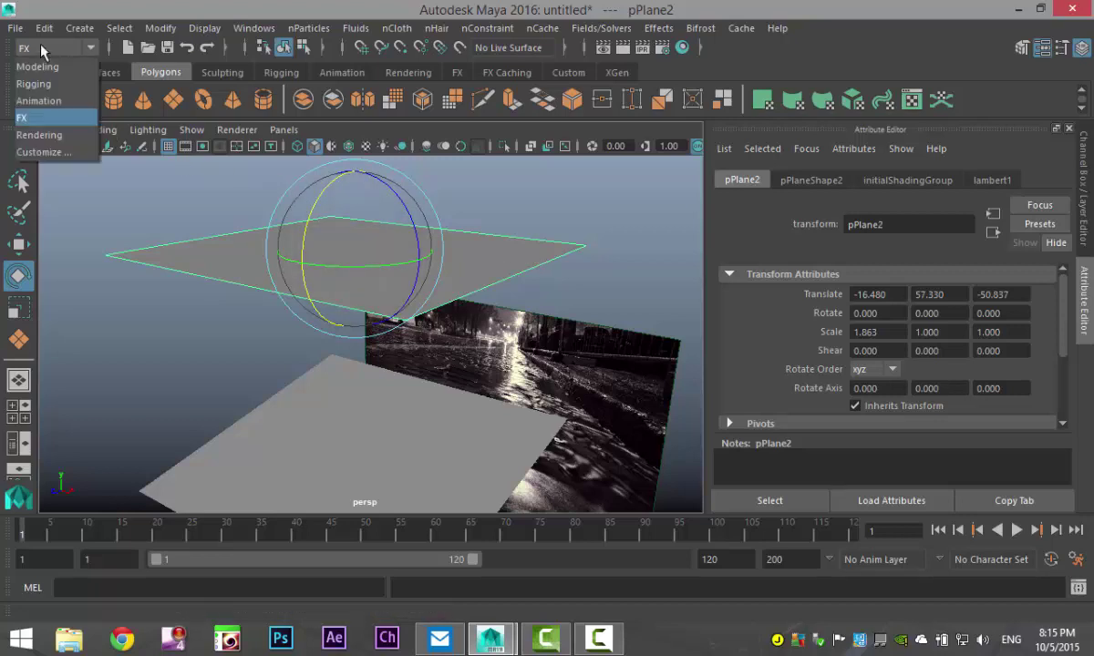
pyautogui.click(37, 110)
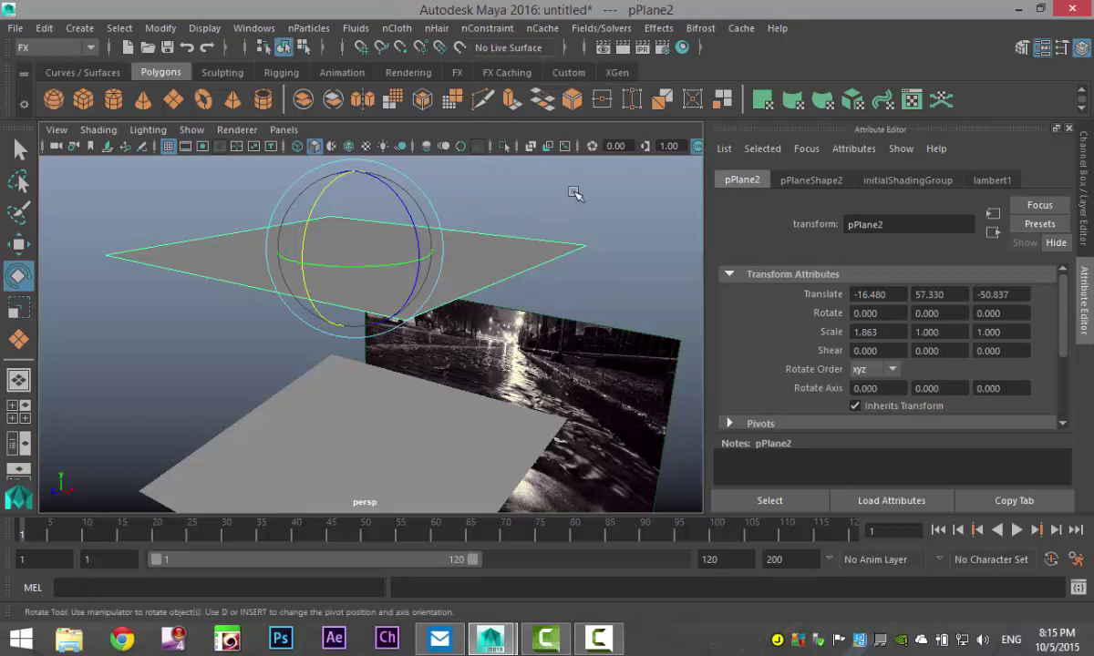
pyautogui.click(310, 28)
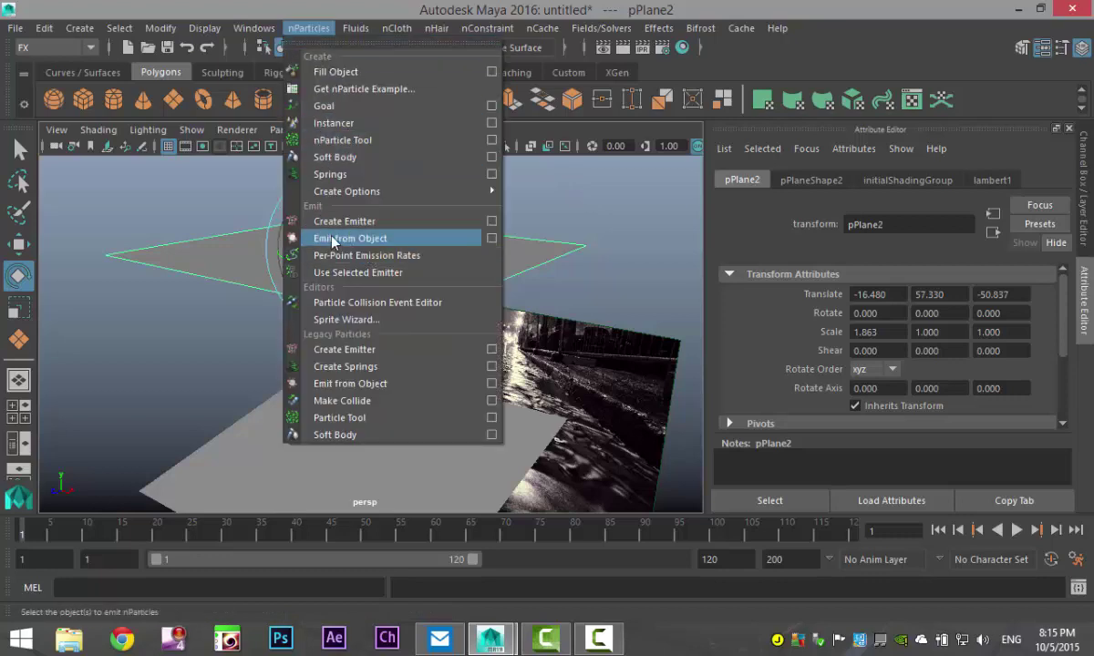
# Step: Reset Emit from Object options, then apply a Surface emitter at rate 1000 to pPlane2
pyautogui.click(493, 239)
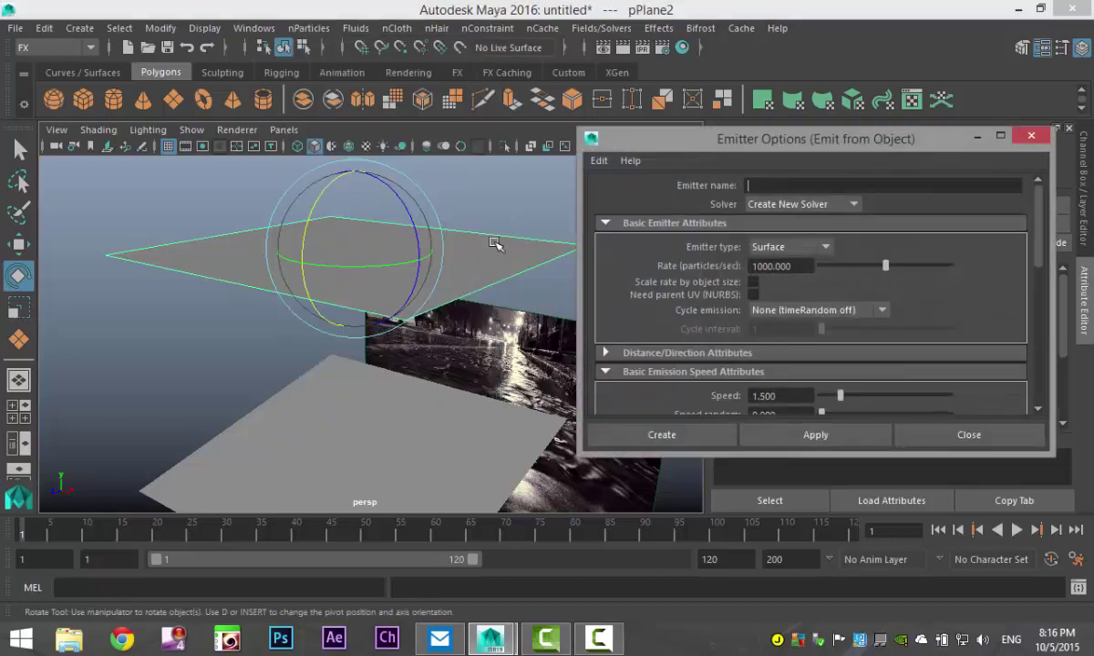
pyautogui.click(598, 161)
pyautogui.click(637, 195)
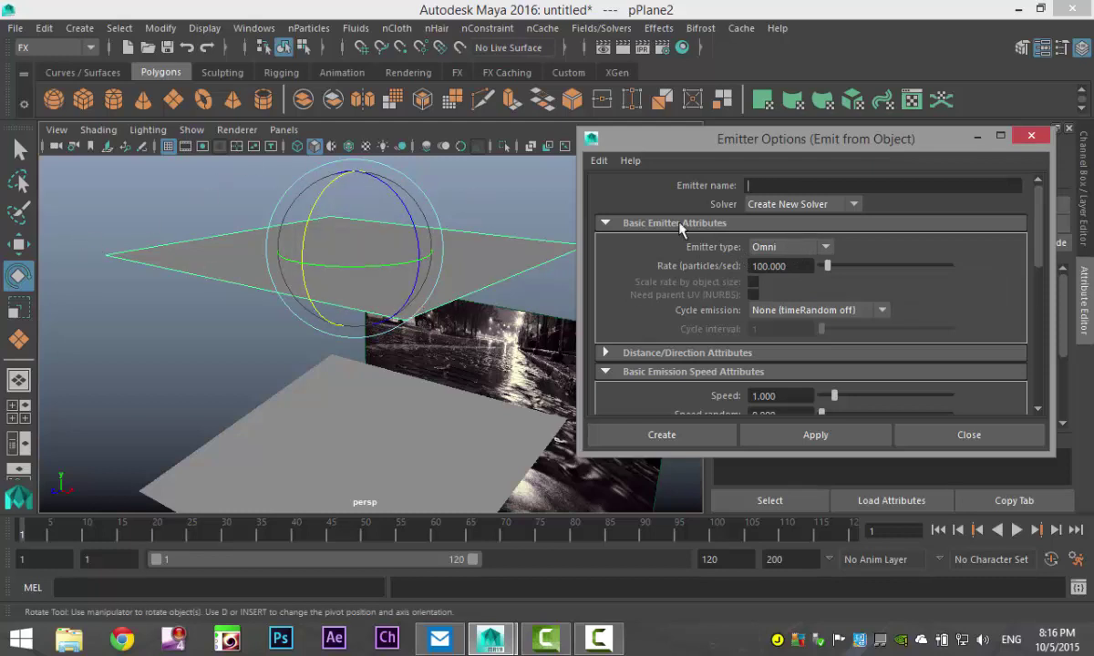
pyautogui.click(825, 248)
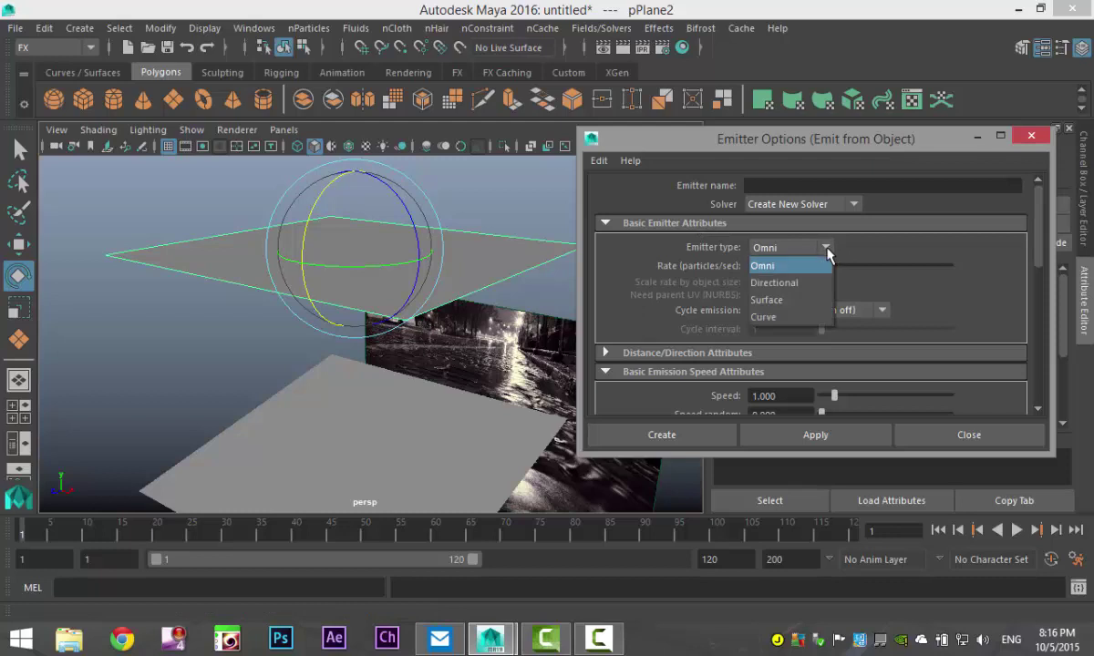
pyautogui.click(799, 305)
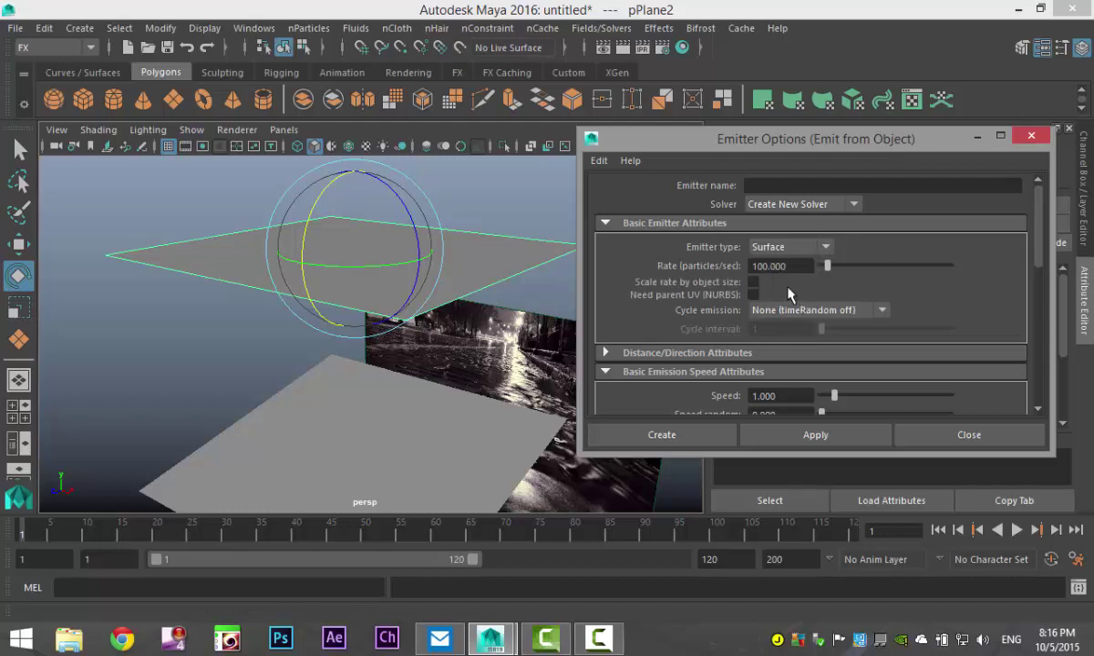
pyautogui.doubleClick(770, 265)
pyautogui.write('1000')
pyautogui.press('Return')
pyautogui.scroll(-10, 896, 292)
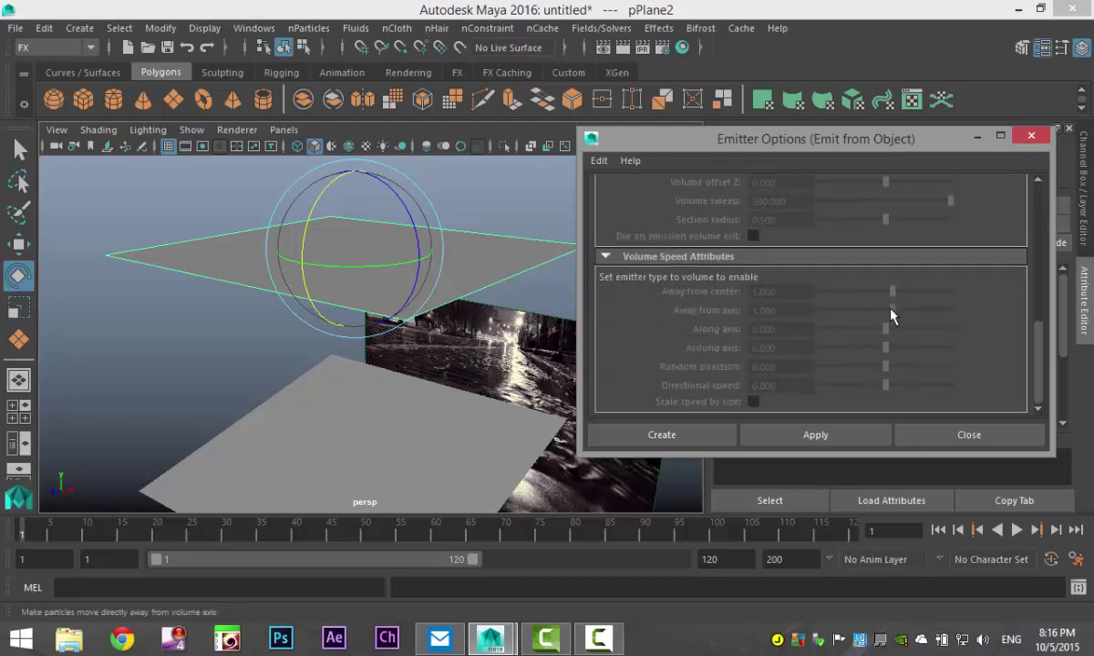
pyautogui.click(833, 438)
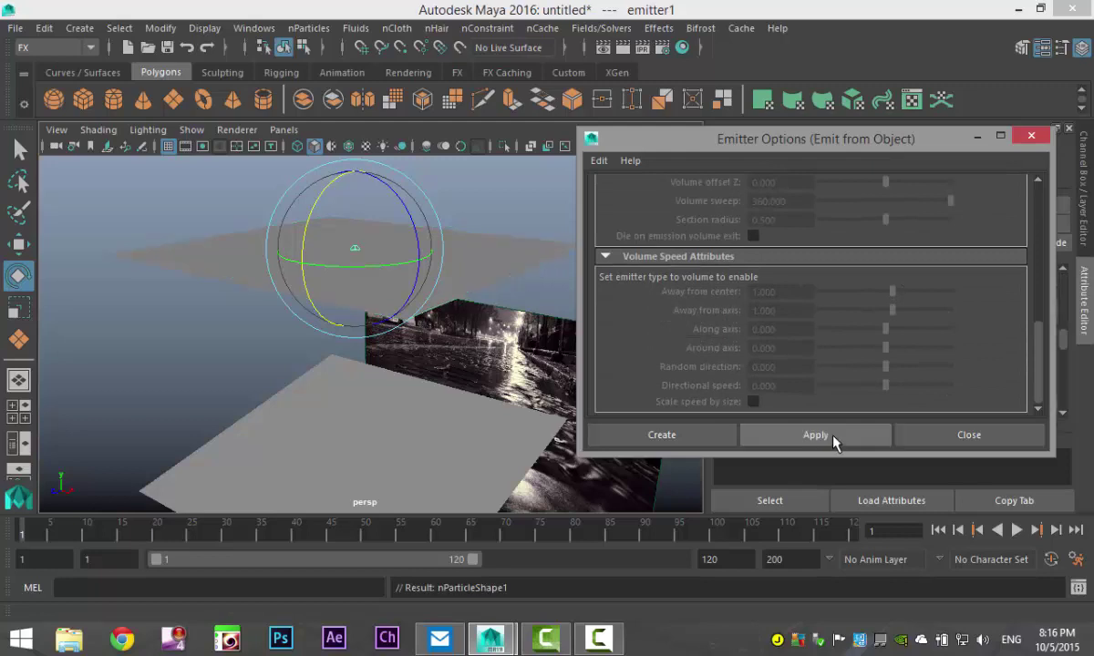
pyautogui.click(684, 438)
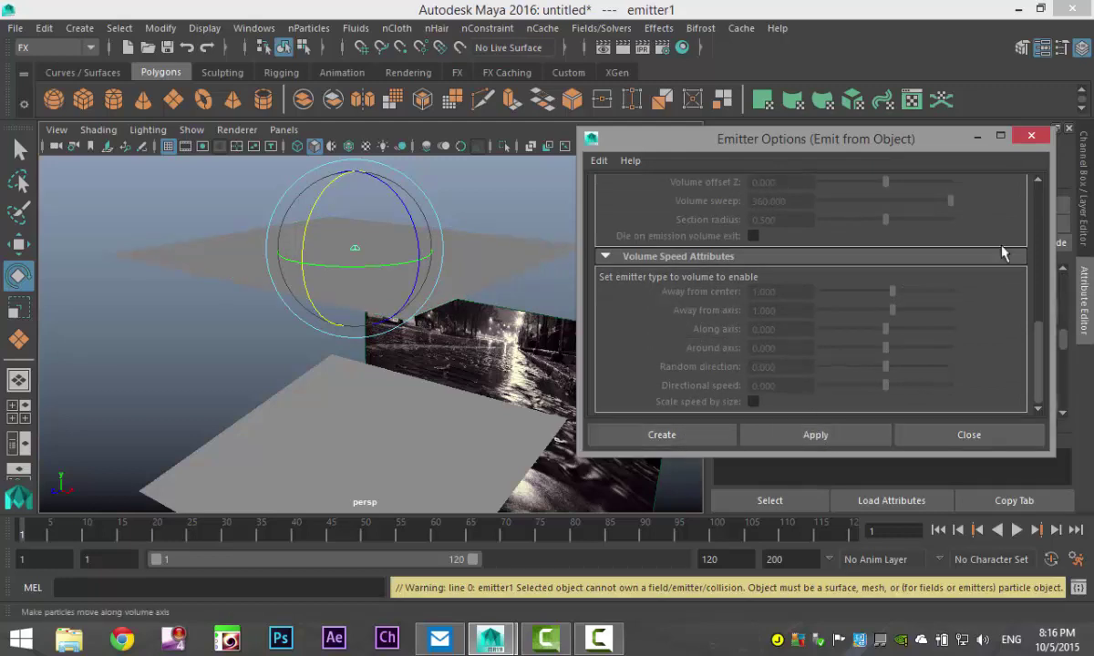
pyautogui.click(1039, 140)
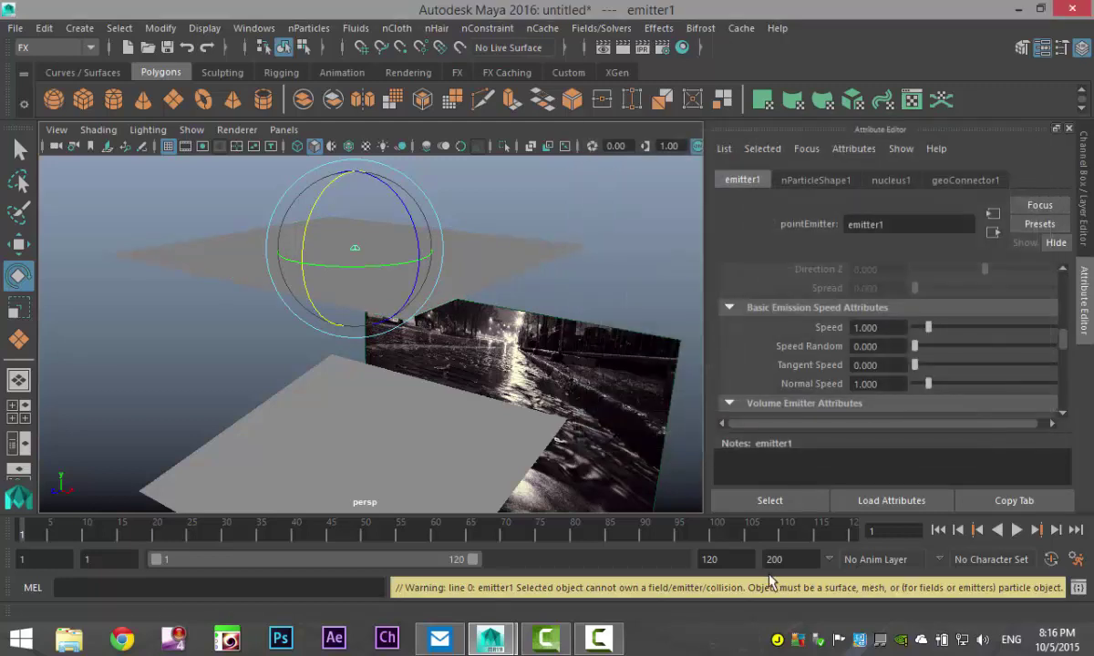
# Step: Set the playback end to 600, play the simulation, and stop at frame 280
pyautogui.doubleClick(746, 559)
pyautogui.write('600')
pyautogui.press('Return')
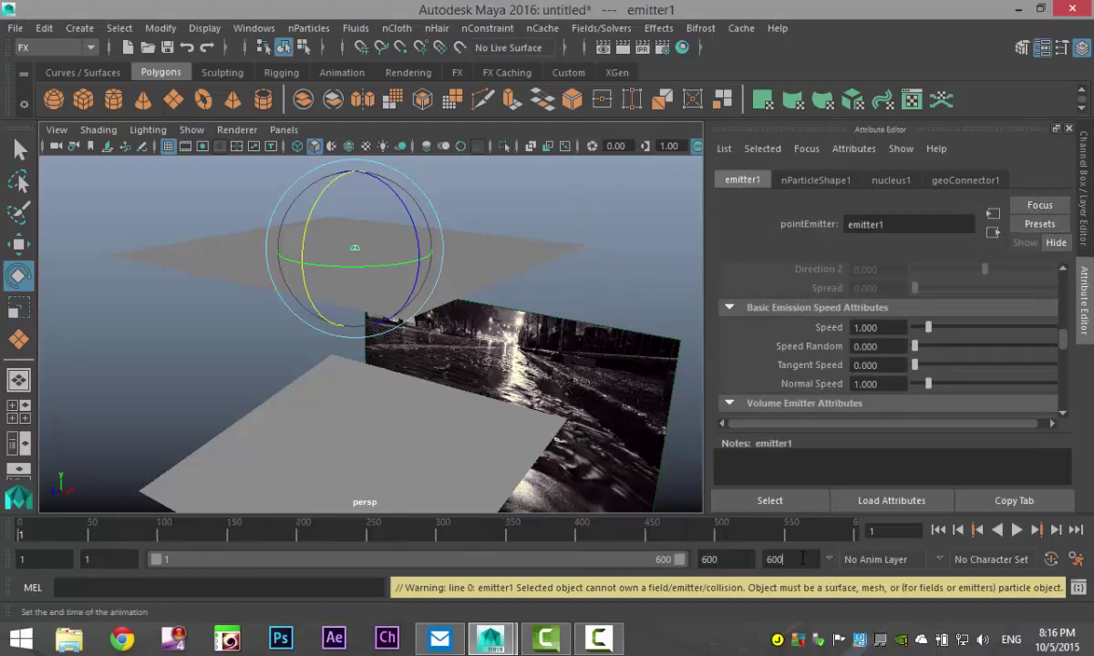
pyautogui.click(1017, 530)
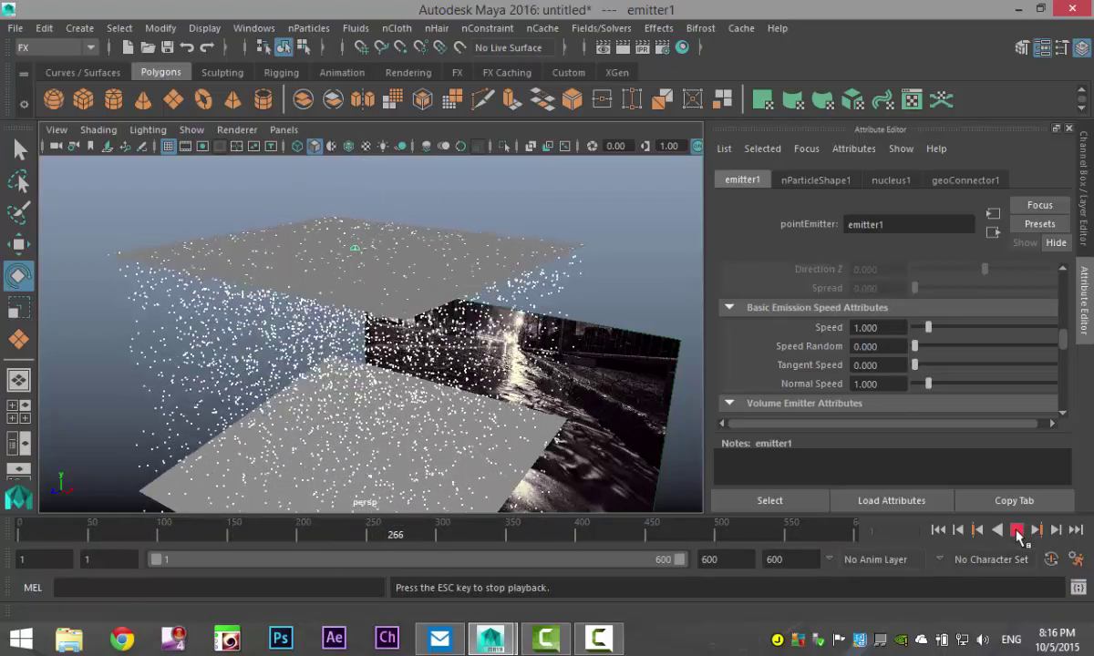
pyautogui.click(1018, 532)
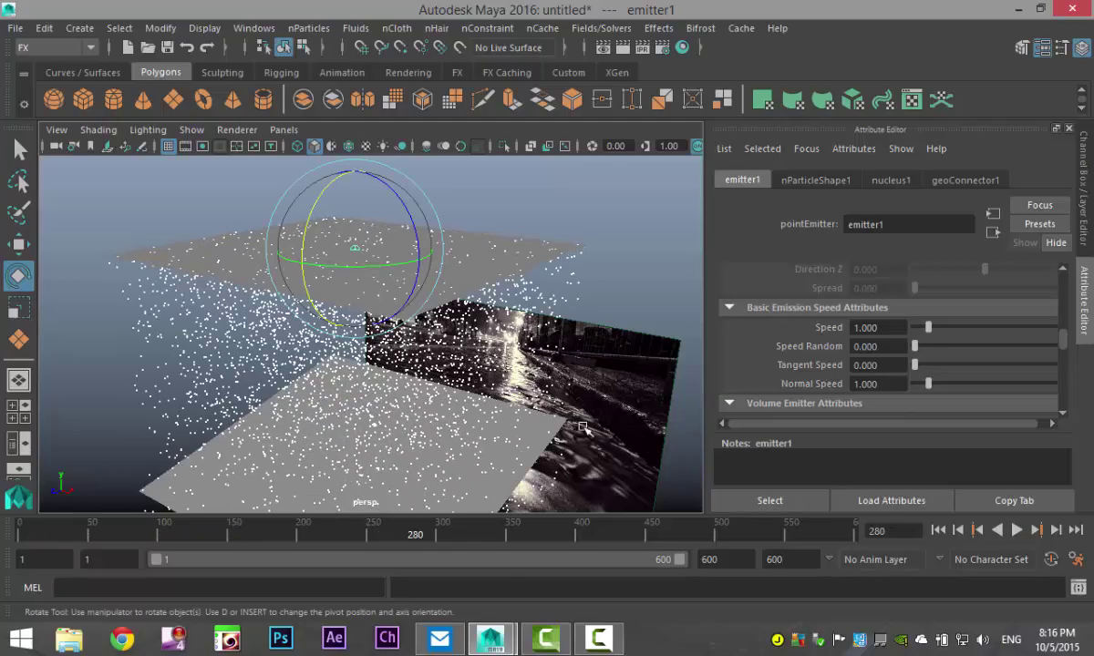
pyautogui.keyDown('alt'); pyautogui.moveTo(571, 425); pyautogui.dragTo(424, 422); pyautogui.keyUp('alt')
# Step: Set nParticleShape1's Particle Render Type to Streak under Shading
pyautogui.click(133, 347)
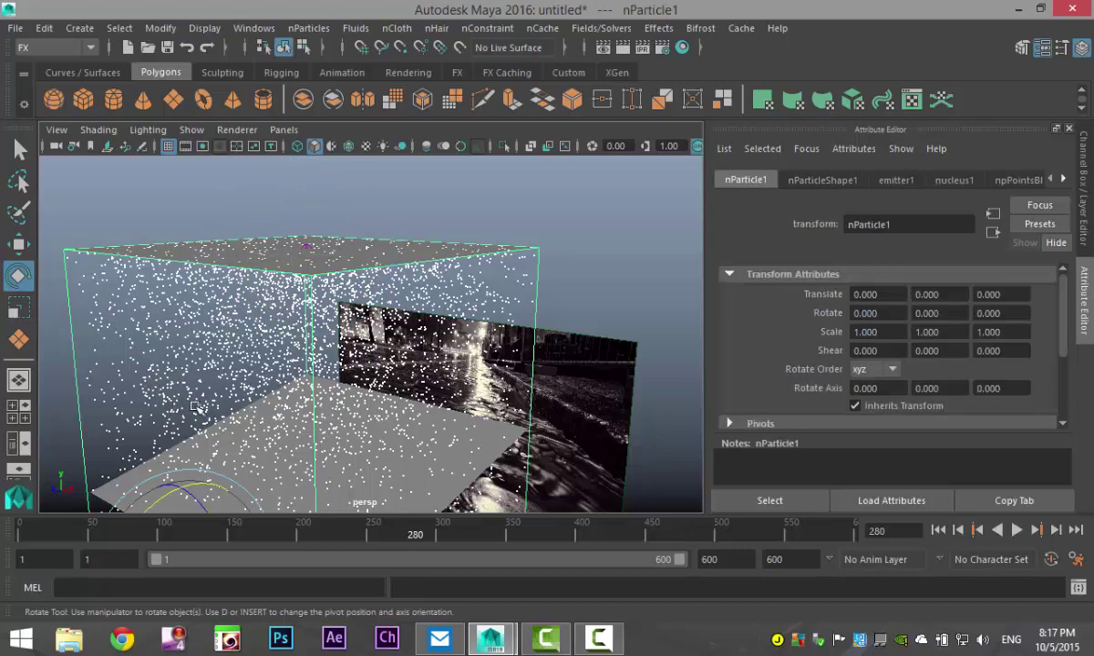
pyautogui.keyDown('alt'); pyautogui.moveTo(196, 406); pyautogui.dragTo(177, 347); pyautogui.keyUp('alt')
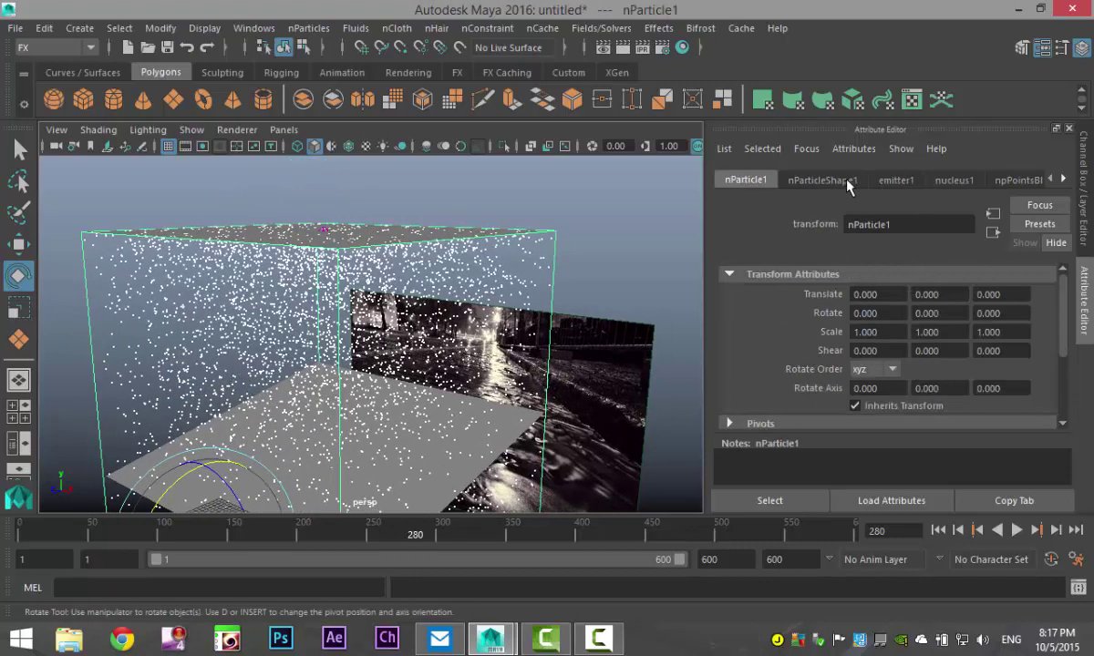
pyautogui.click(823, 181)
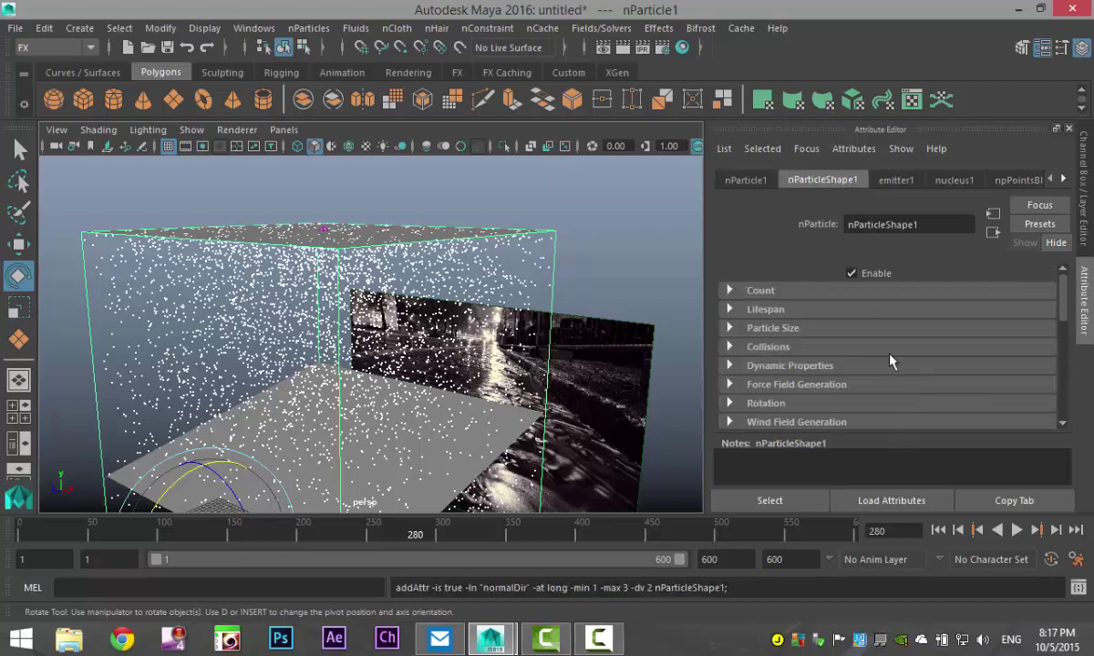
pyautogui.scroll(-3, 889, 330)
pyautogui.scroll(-1, 904, 335)
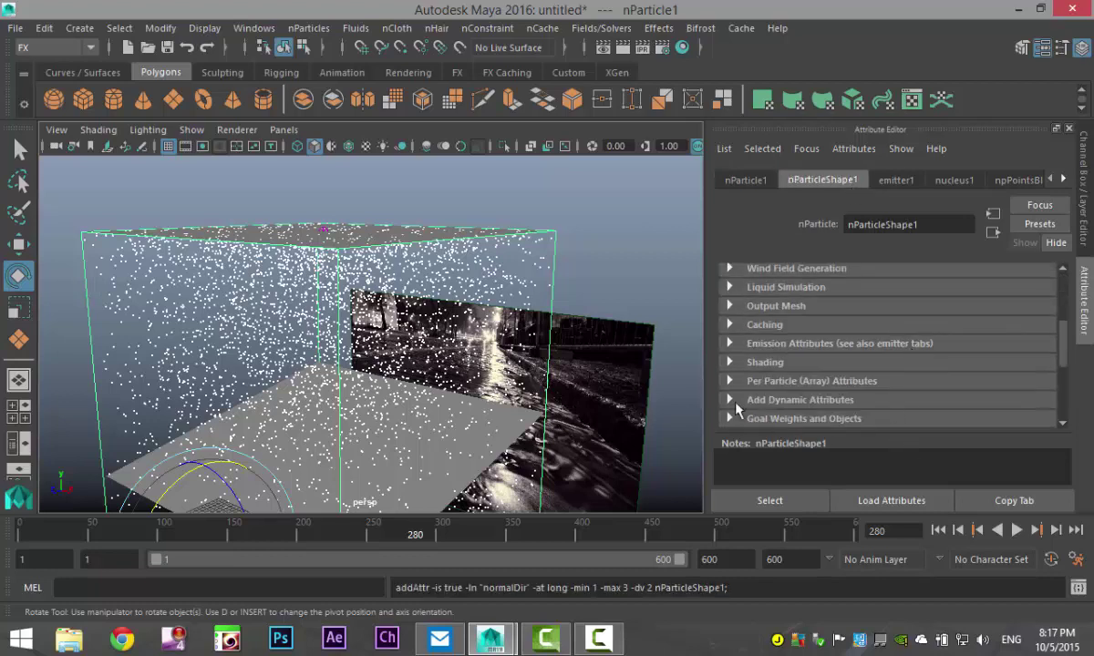
pyautogui.click(731, 362)
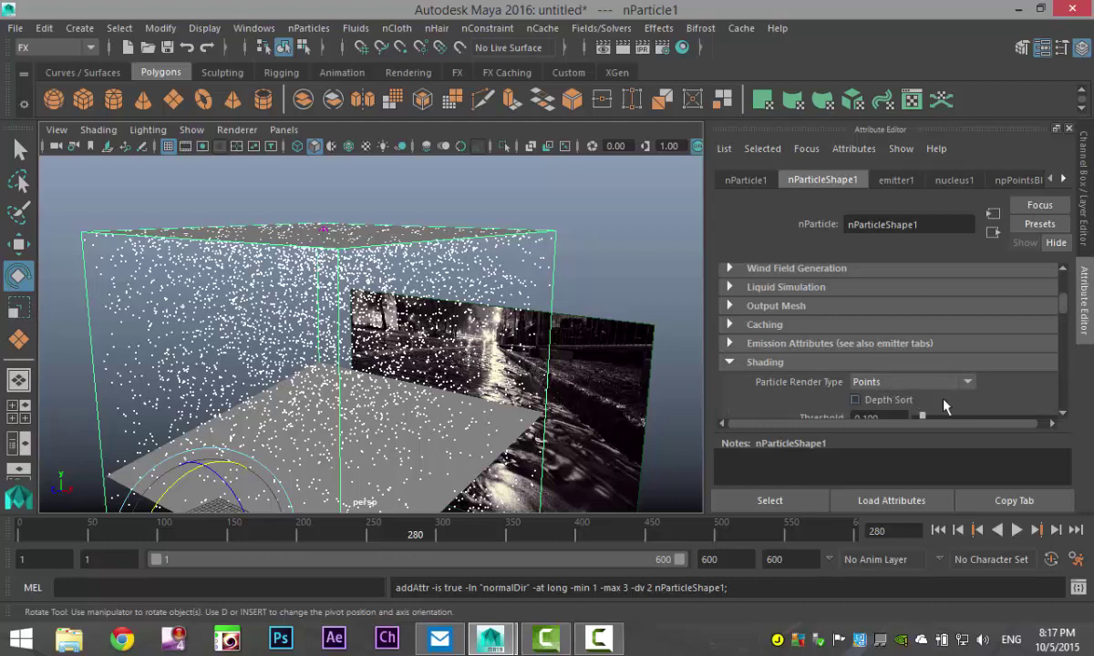
pyautogui.click(910, 382)
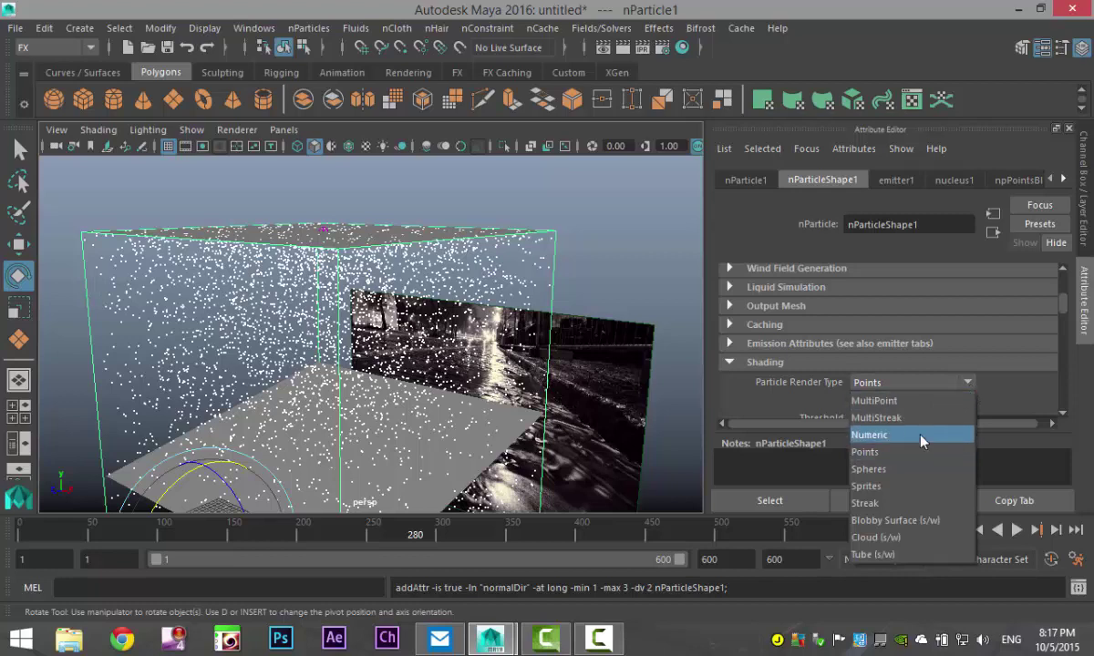
pyautogui.click(885, 504)
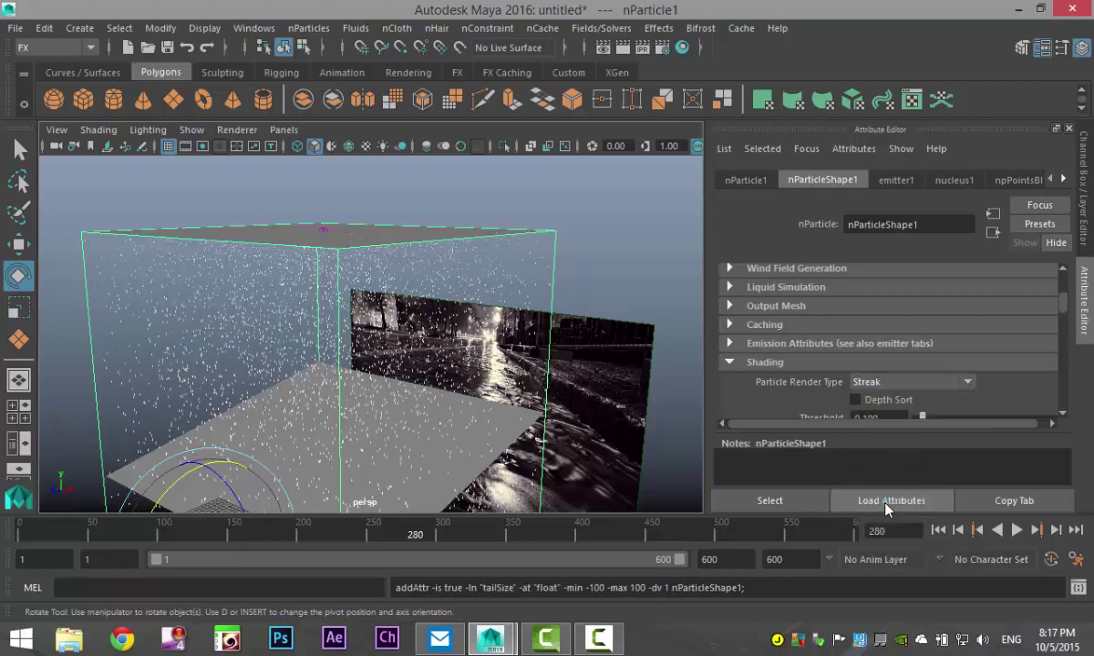
# Step: Play the simulation to preview the rain streaks over the street image
pyautogui.click(1018, 531)
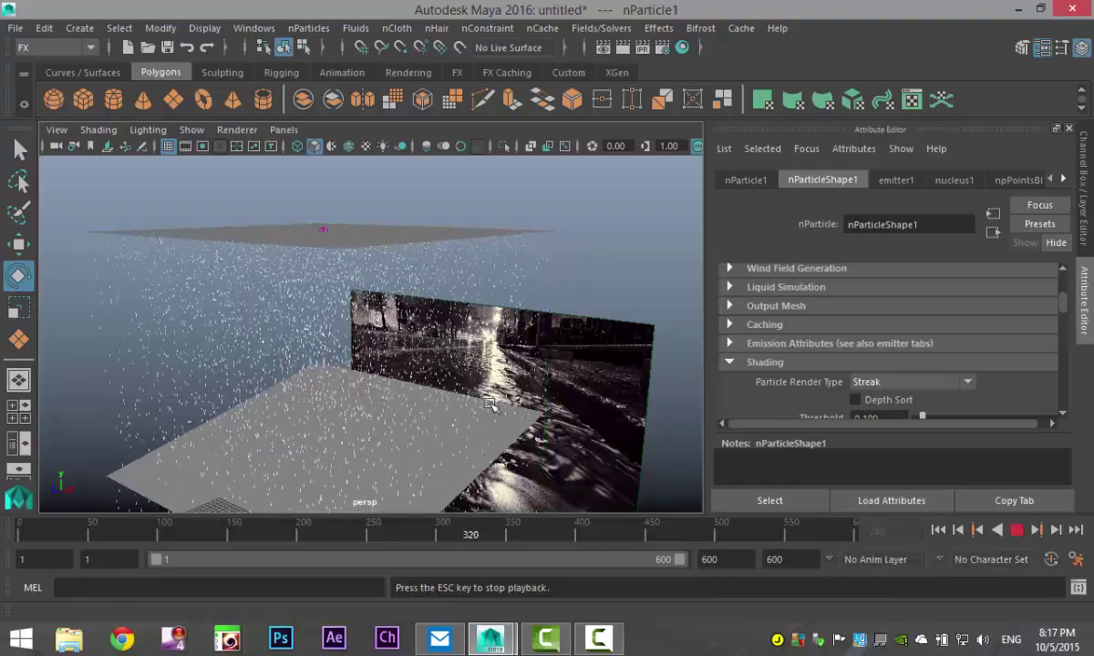
pyautogui.keyDown('alt'); pyautogui.moveTo(437, 412); pyautogui.dragTo(364, 368); pyautogui.keyUp('alt')
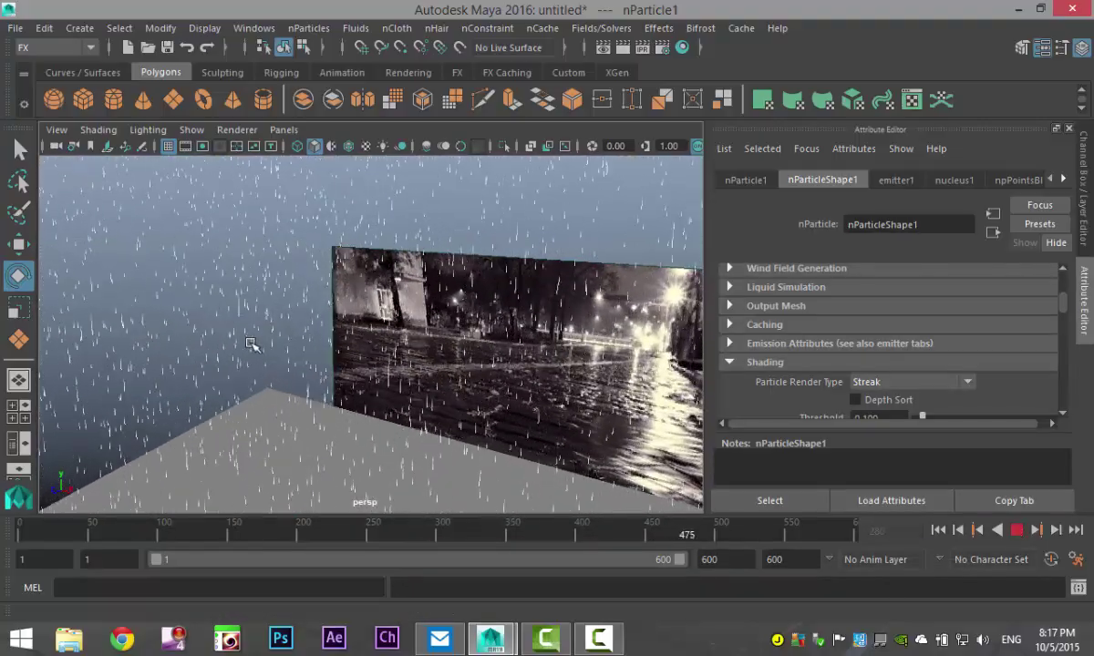
pyautogui.keyDown('alt'); pyautogui.moveTo(253, 344); pyautogui.dragTo(357, 374); pyautogui.keyUp('alt')
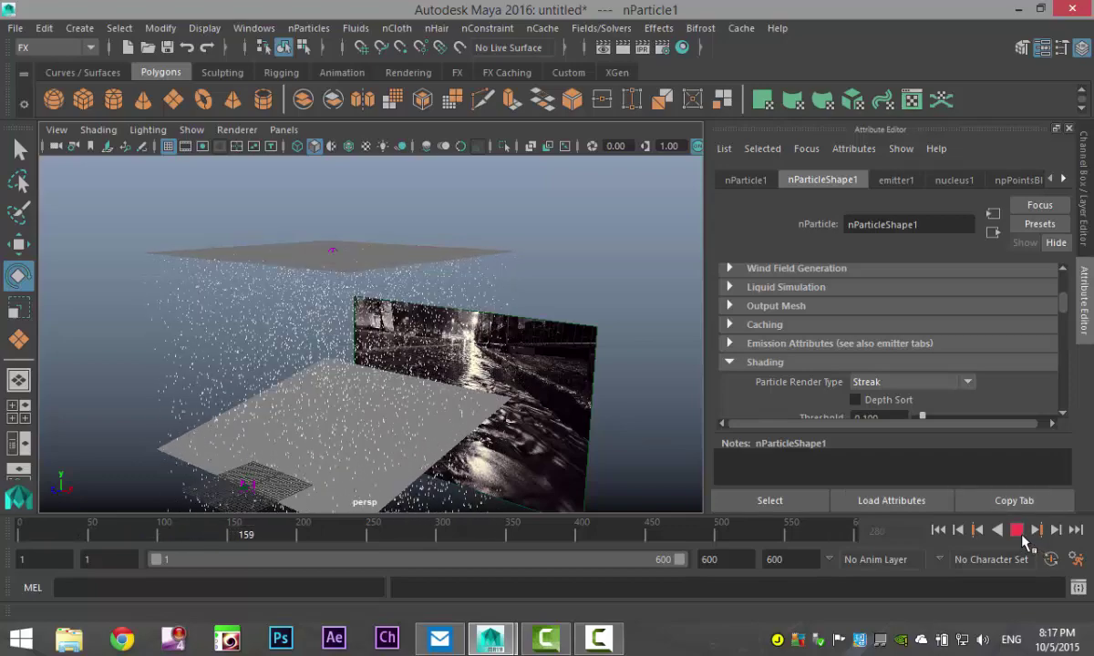
pyautogui.click(1018, 531)
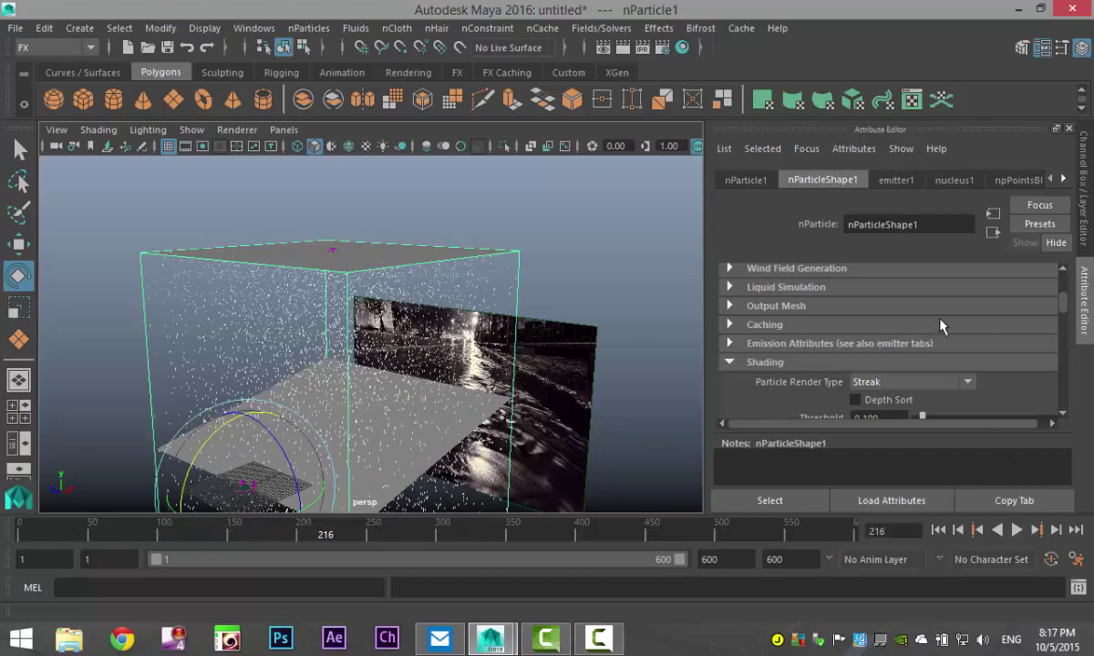
pyautogui.scroll(-1, 953, 330)
pyautogui.scroll(-1, 966, 342)
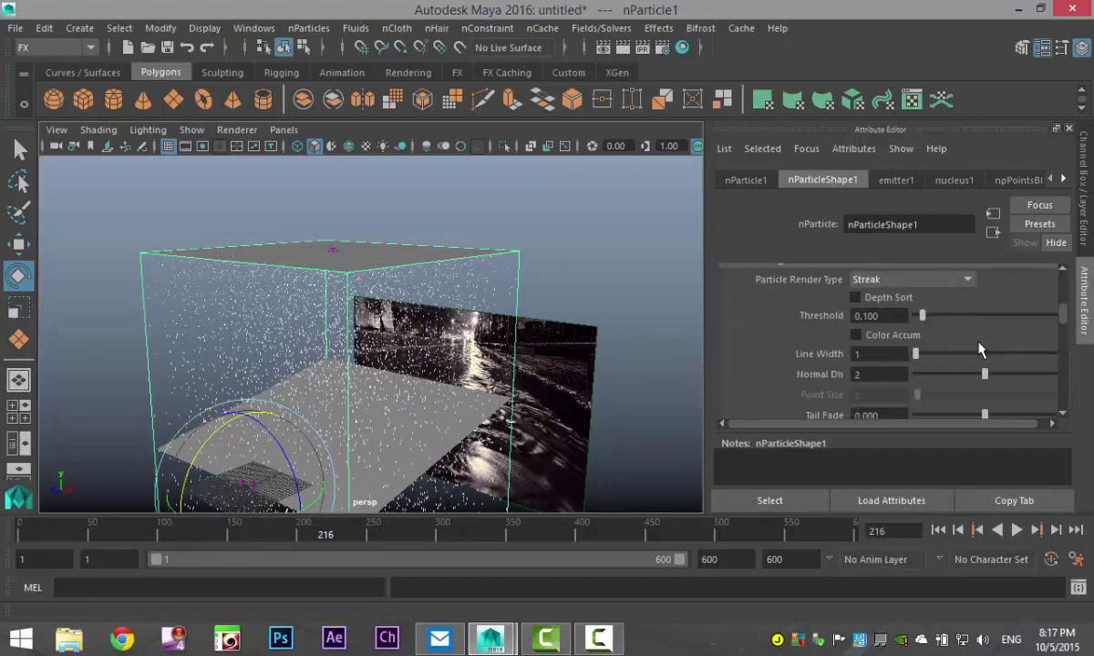
pyautogui.scroll(-3, 980, 349)
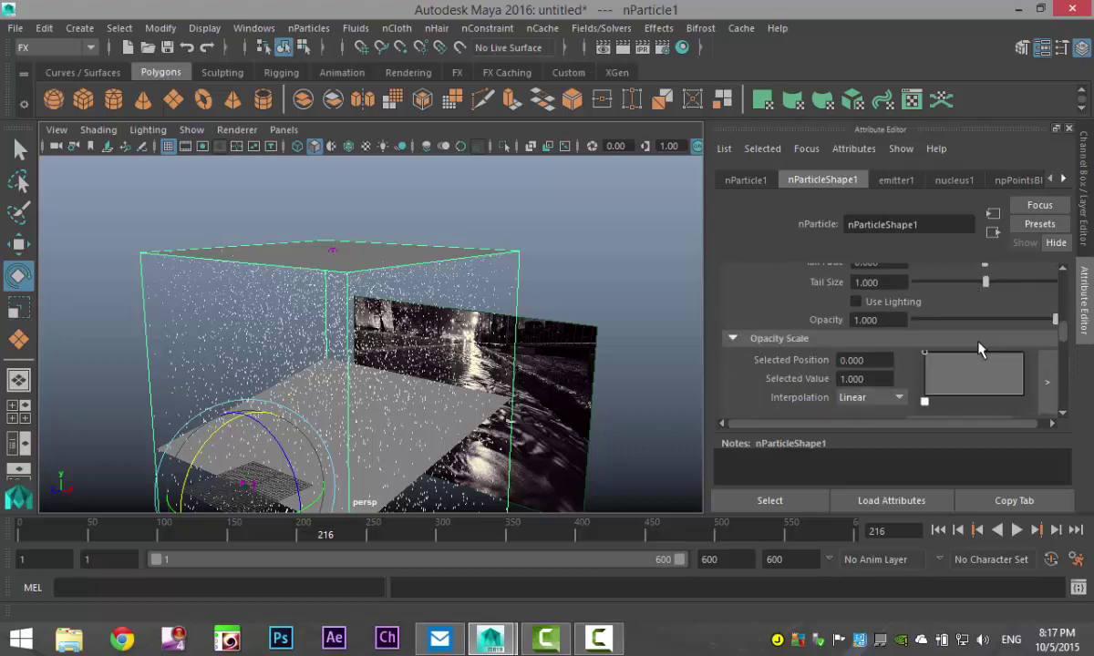
pyautogui.scroll(-1, 948, 342)
pyautogui.scroll(-1, 926, 345)
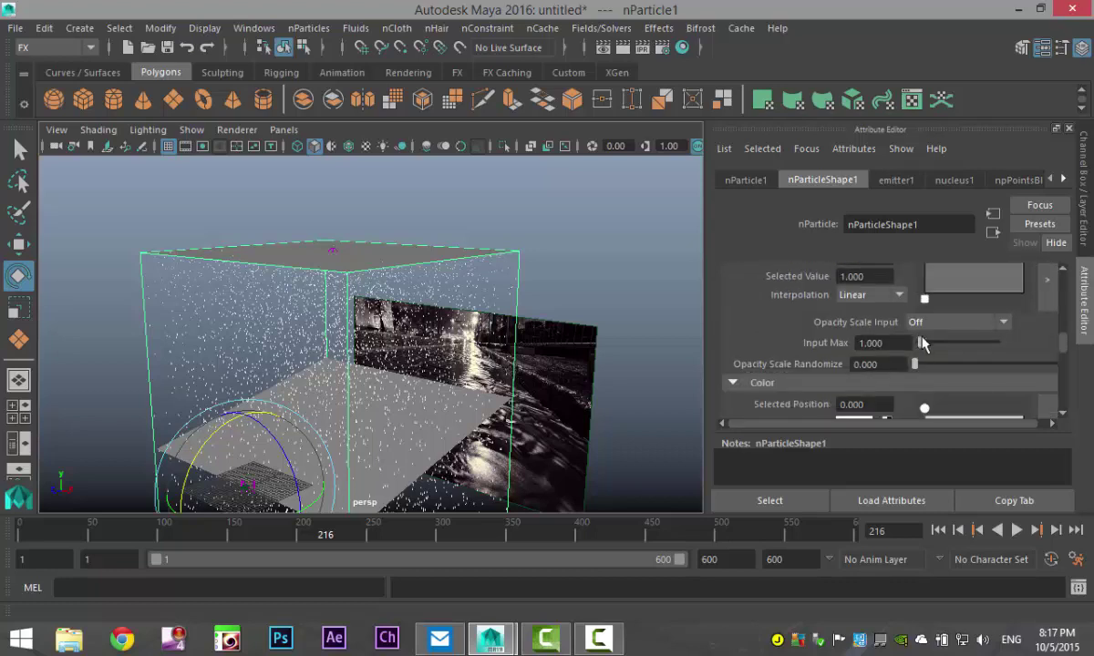
pyautogui.scroll(-4, 980, 339)
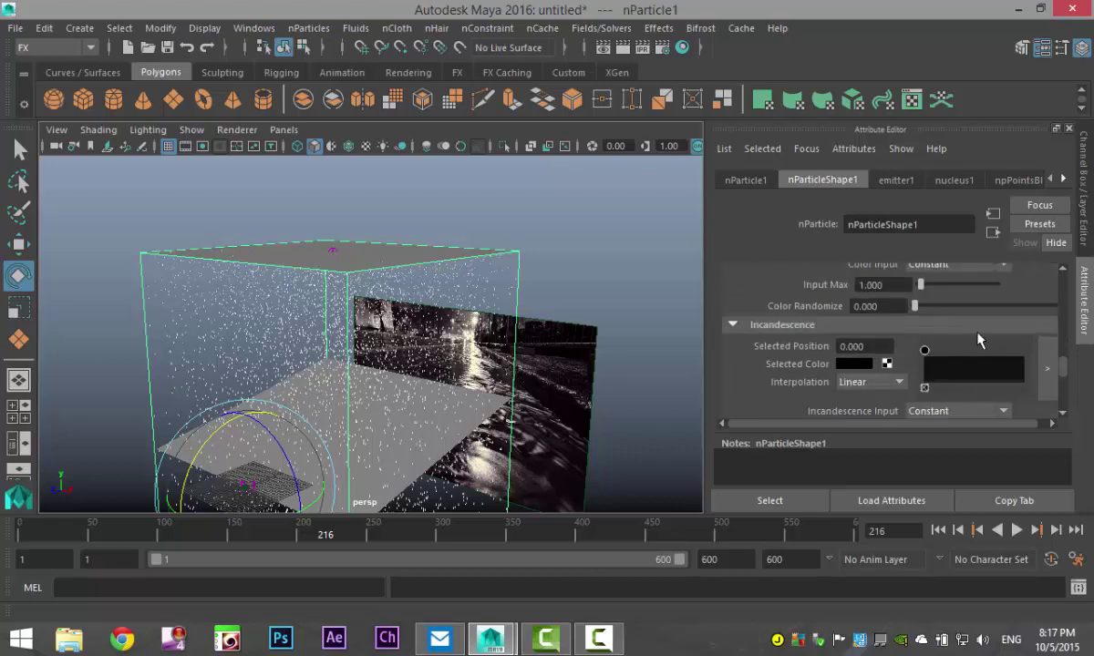
pyautogui.scroll(10, 978, 340)
pyautogui.click(898, 181)
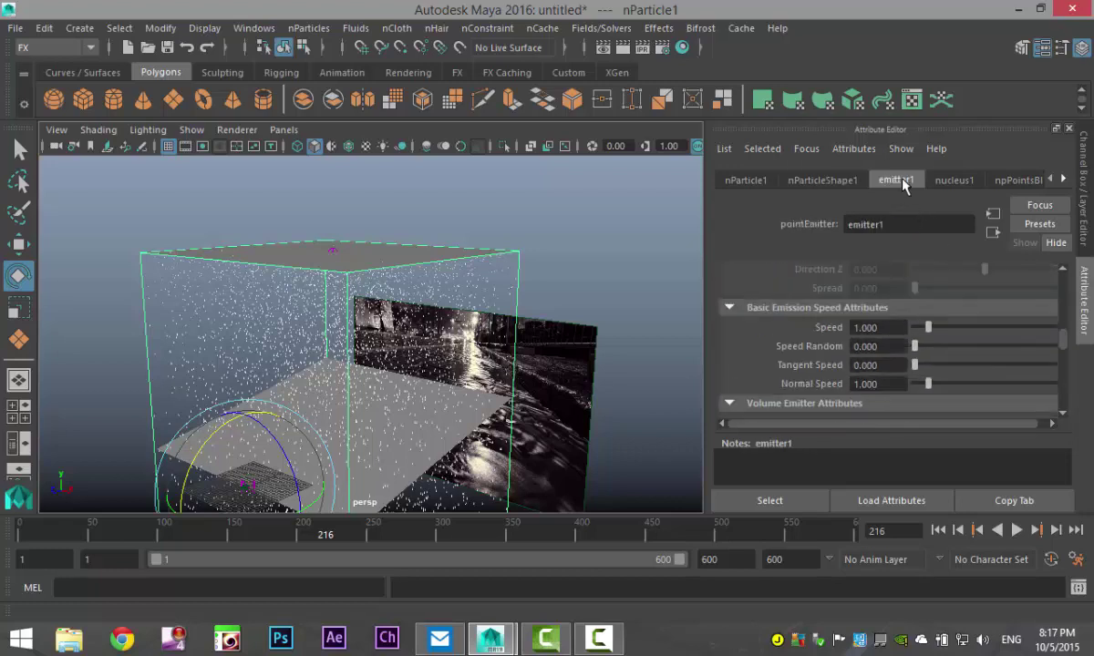
pyautogui.scroll(-1, 991, 344)
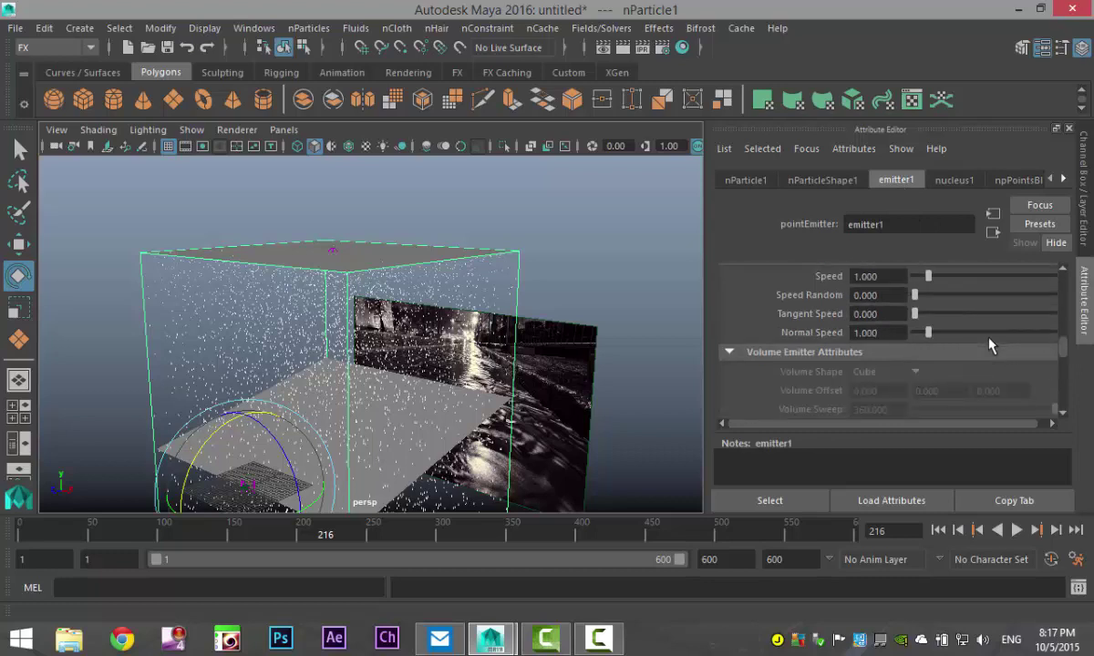
pyautogui.scroll(5, 991, 345)
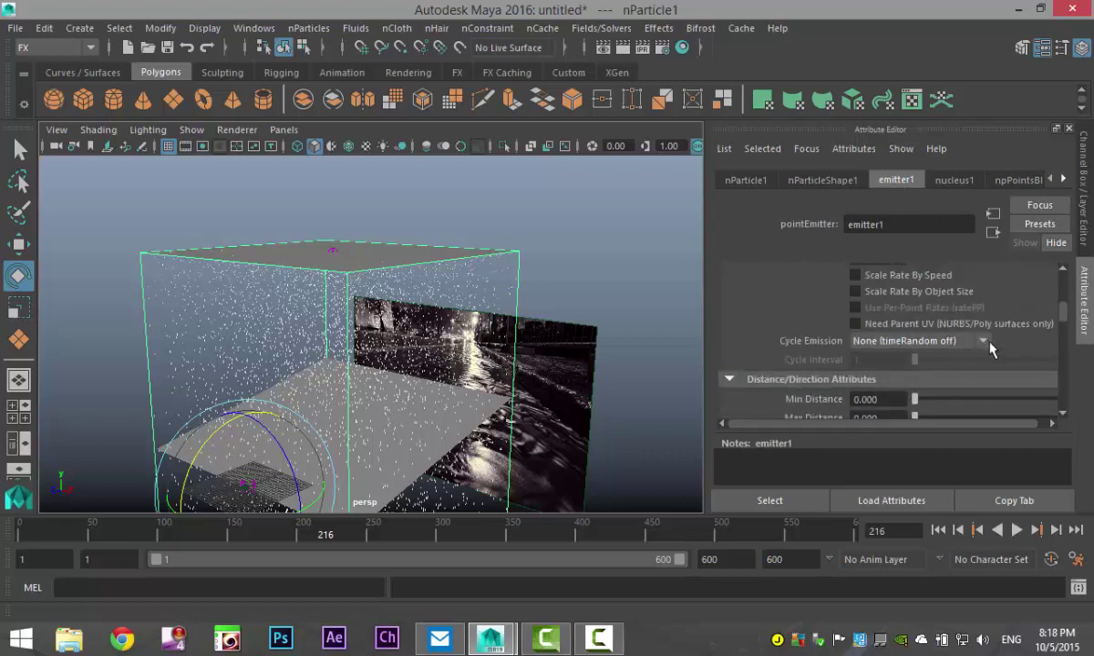
pyautogui.scroll(-1, 991, 346)
pyautogui.scroll(2, 991, 350)
pyautogui.scroll(2, 991, 350)
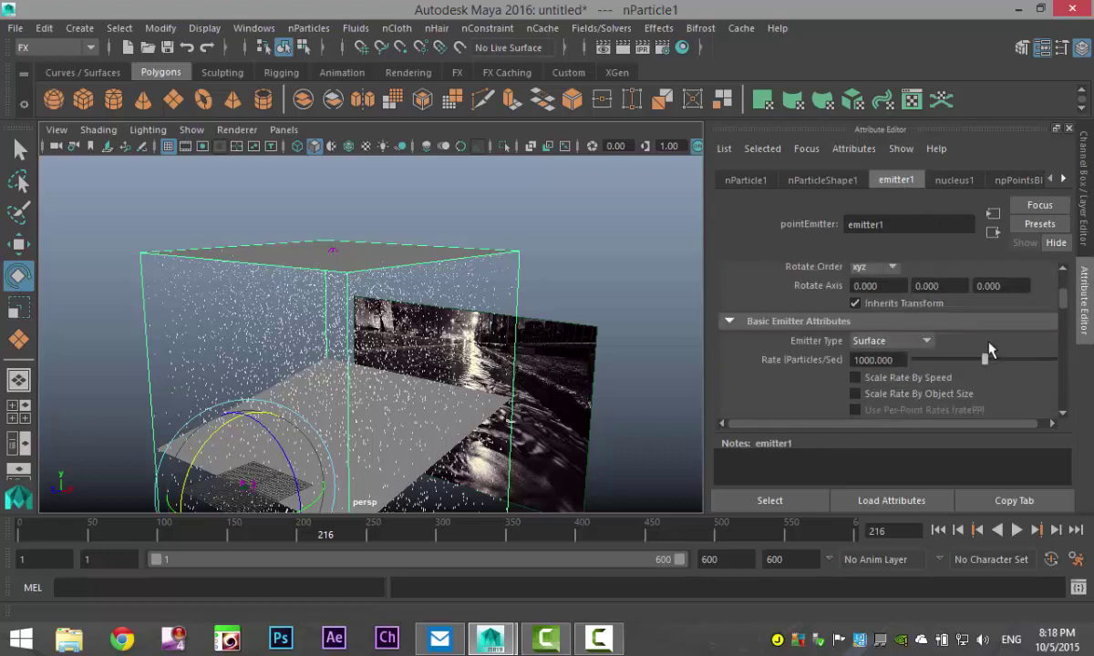
pyautogui.scroll(2, 991, 350)
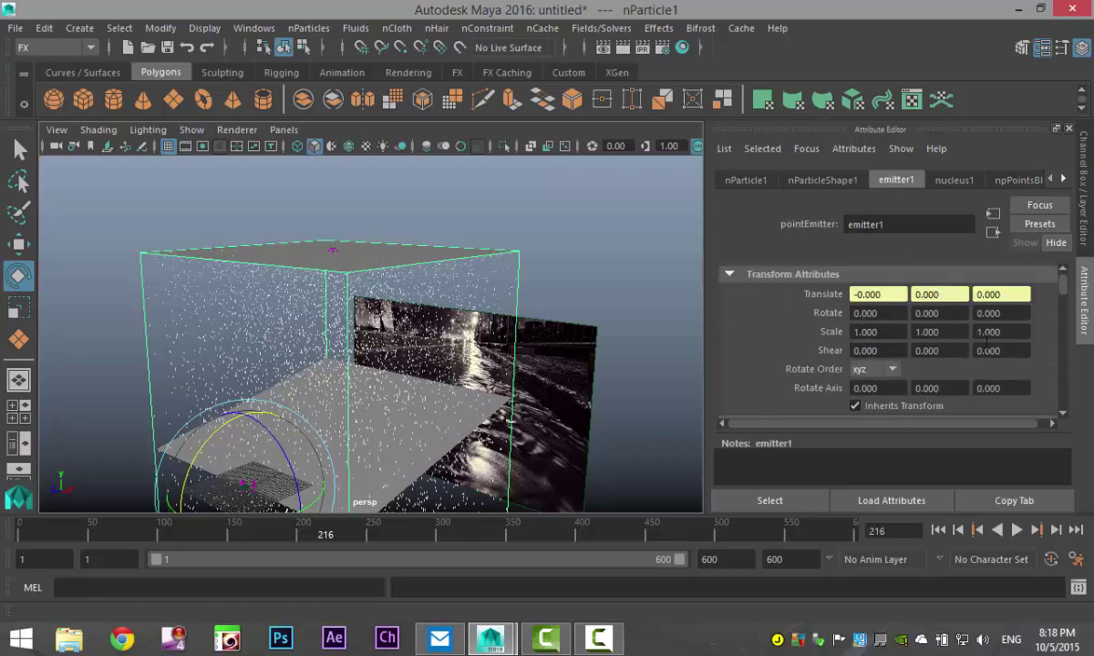
pyautogui.click(957, 181)
pyautogui.scroll(3, 980, 325)
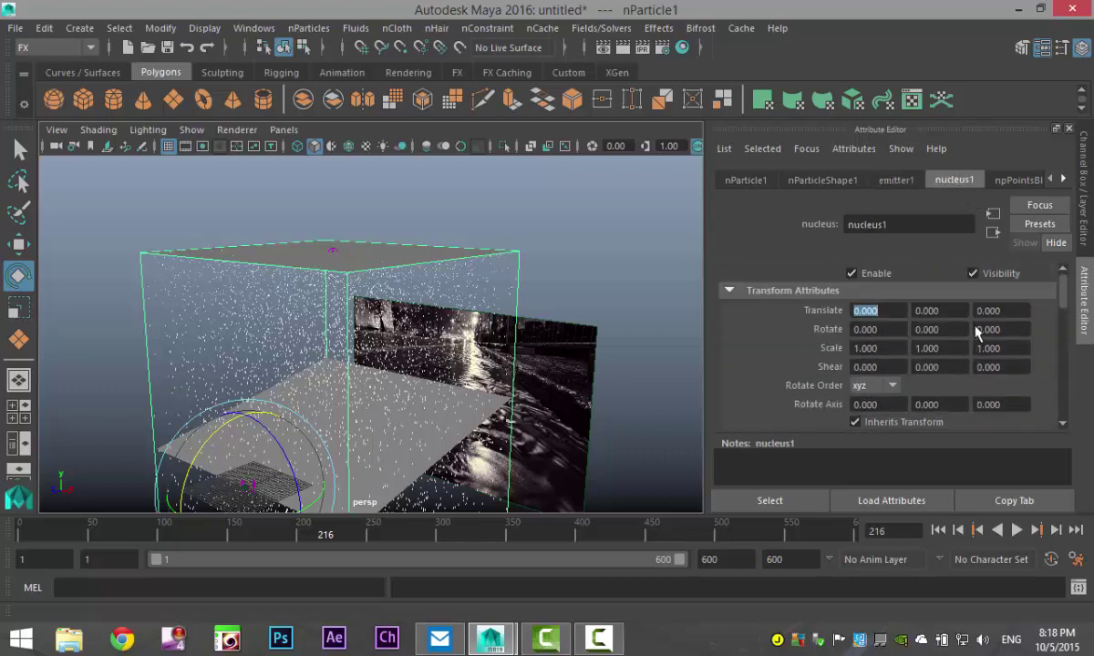
pyautogui.scroll(-5, 976, 345)
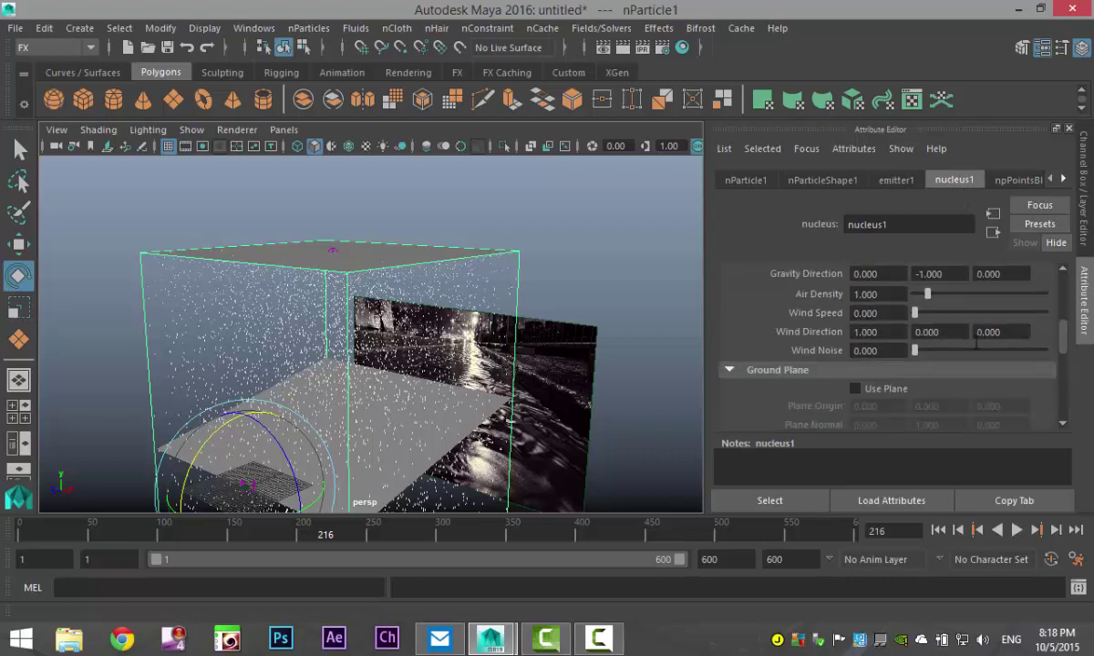
pyautogui.scroll(-2, 976, 342)
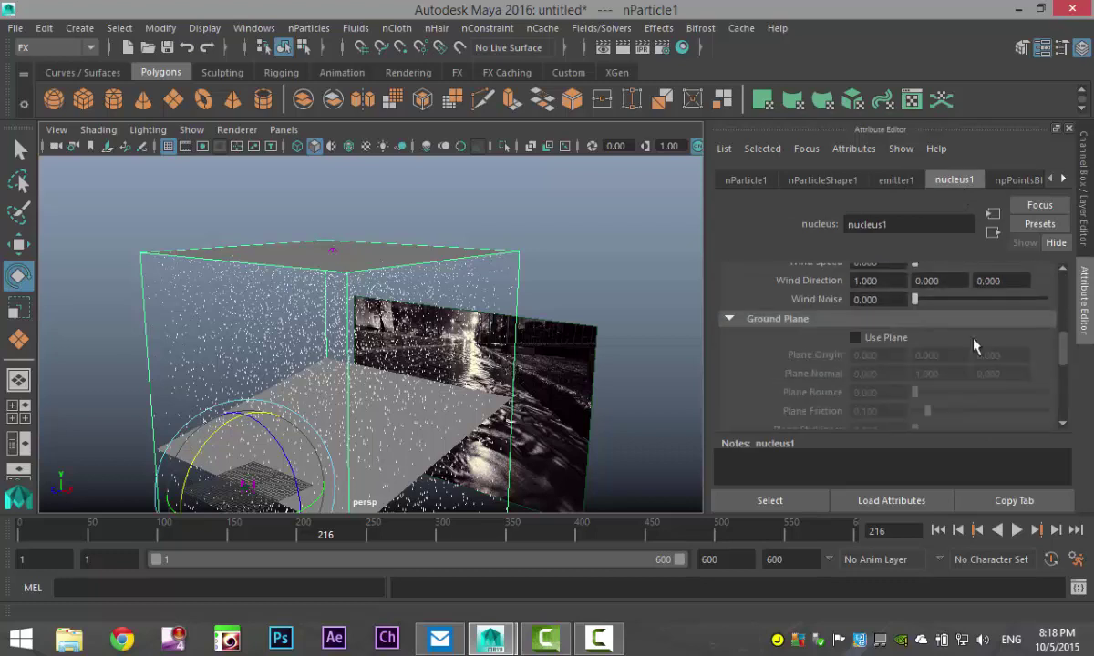
pyautogui.click(1014, 180)
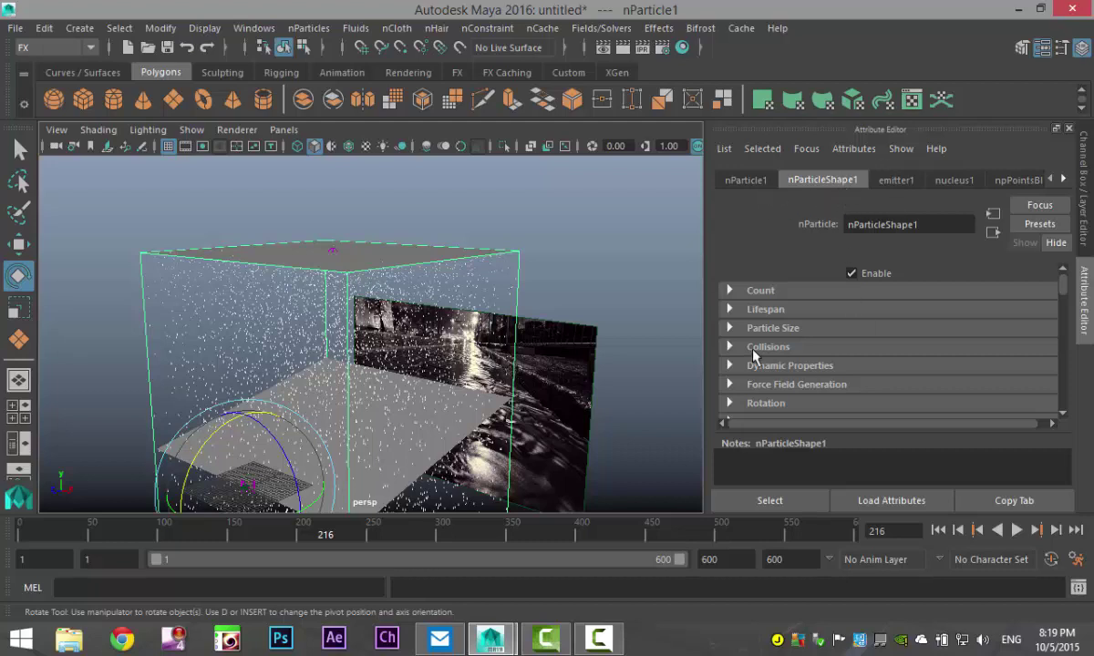
# Step: Set nParticleShape1's Lifespan Mode to Random range and play the simulation
pyautogui.click(730, 310)
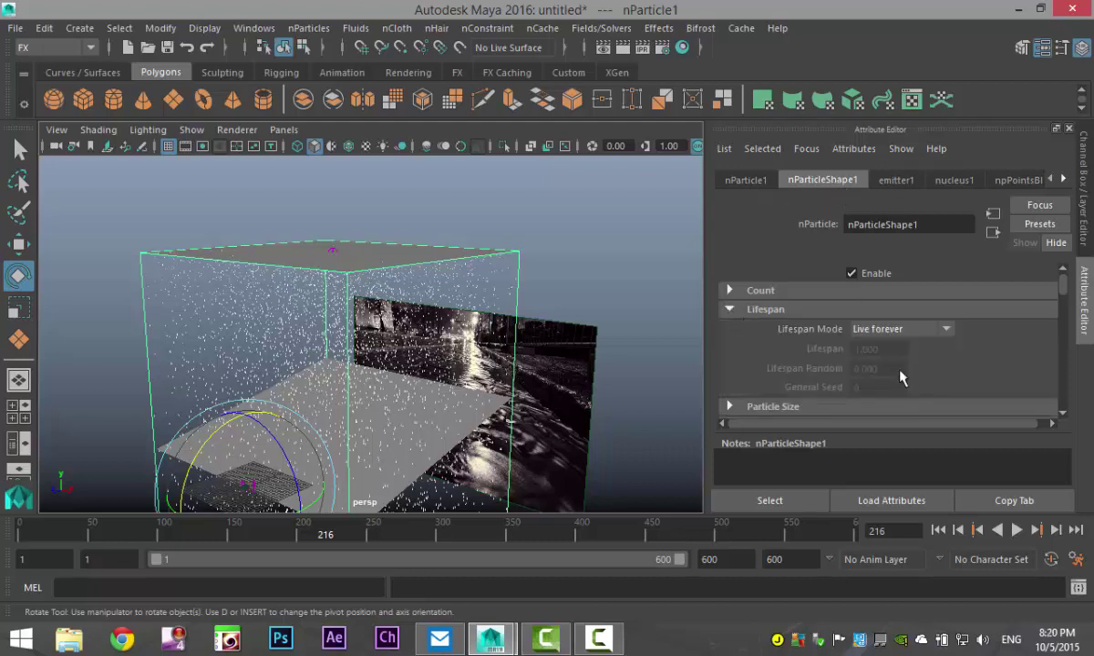
pyautogui.click(947, 331)
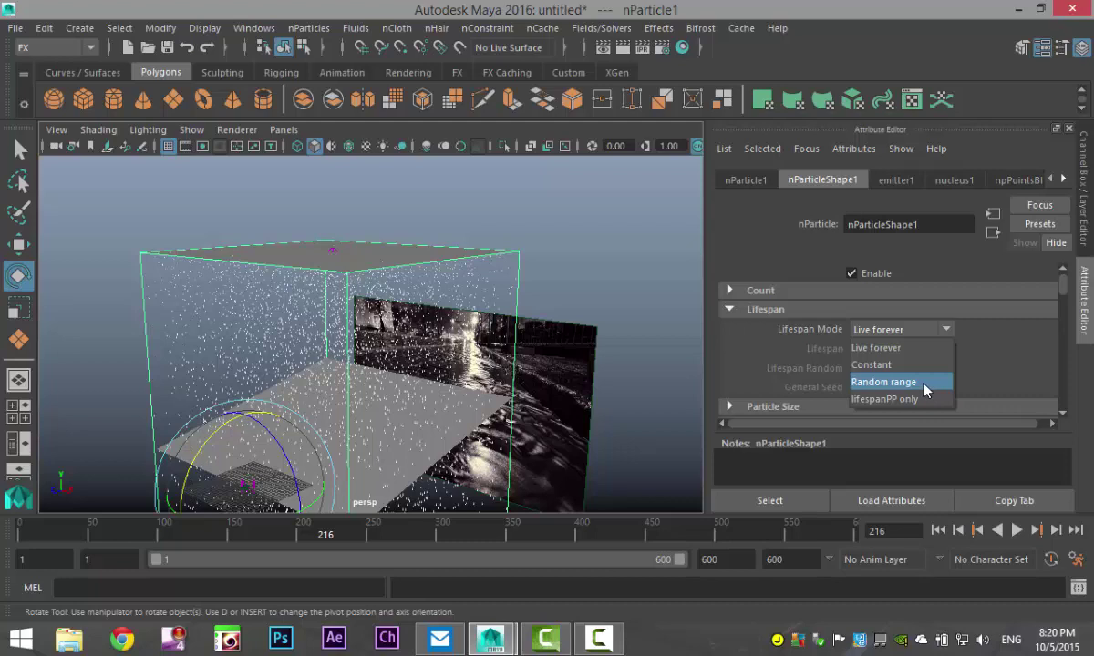
pyautogui.click(884, 382)
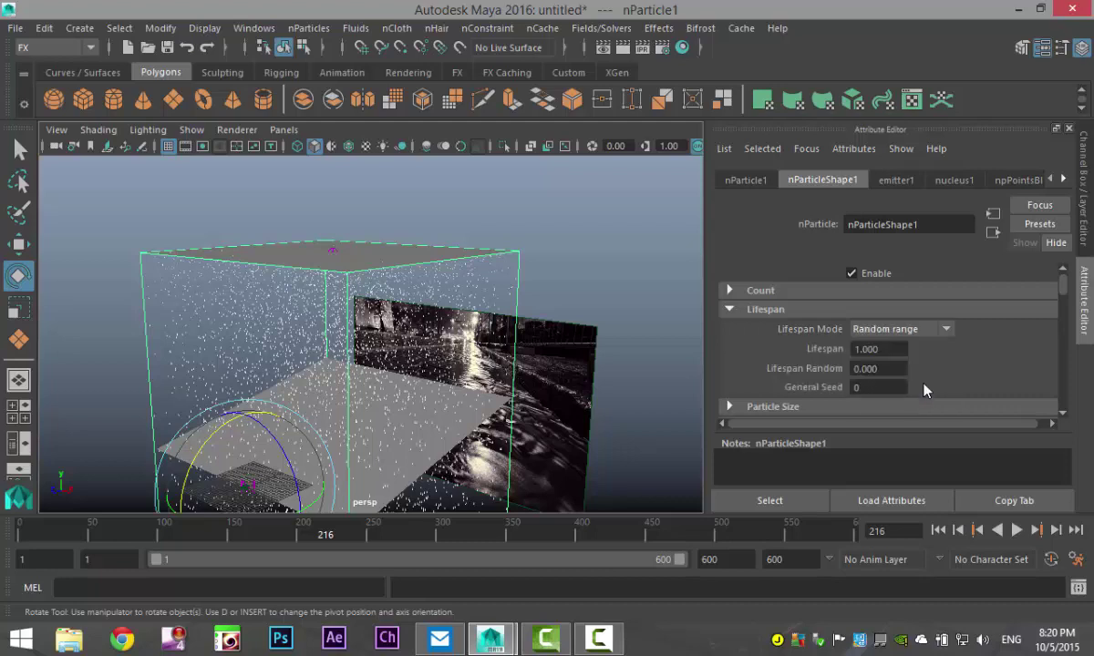
pyautogui.click(1018, 531)
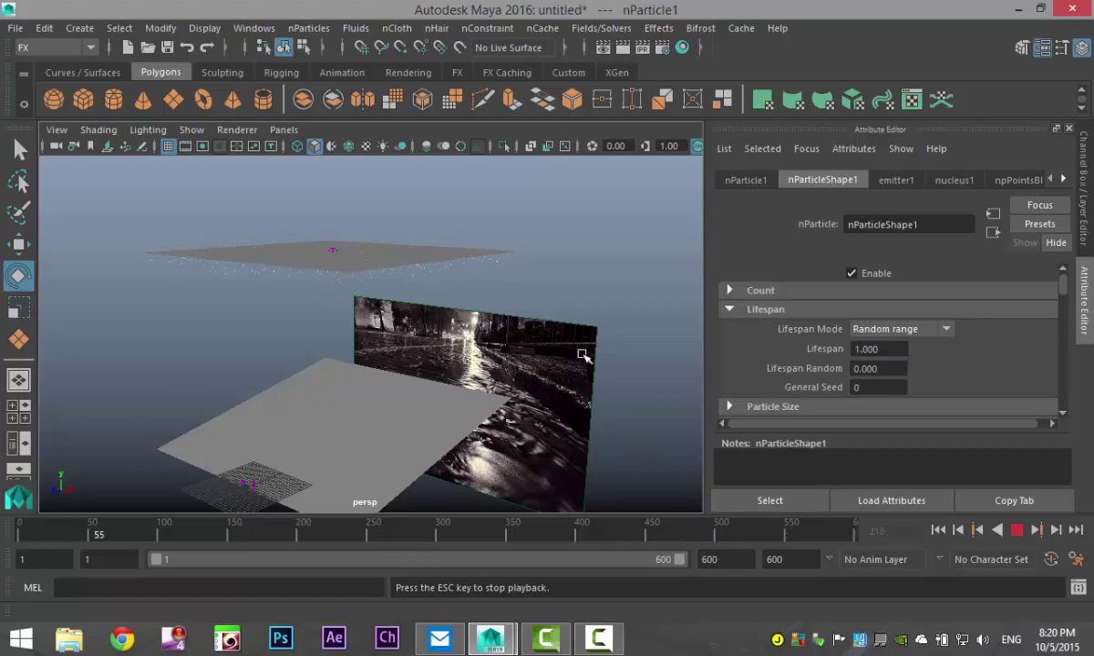
pyautogui.moveTo(539, 291)
pyautogui.keyDown('alt'); pyautogui.mouseDown()
pyautogui.moveTo(594, 290)
pyautogui.moveTo(586, 302)
pyautogui.moveTo(549, 279)
pyautogui.moveTo(551, 303)
pyautogui.mouseUp(); pyautogui.keyUp('alt')
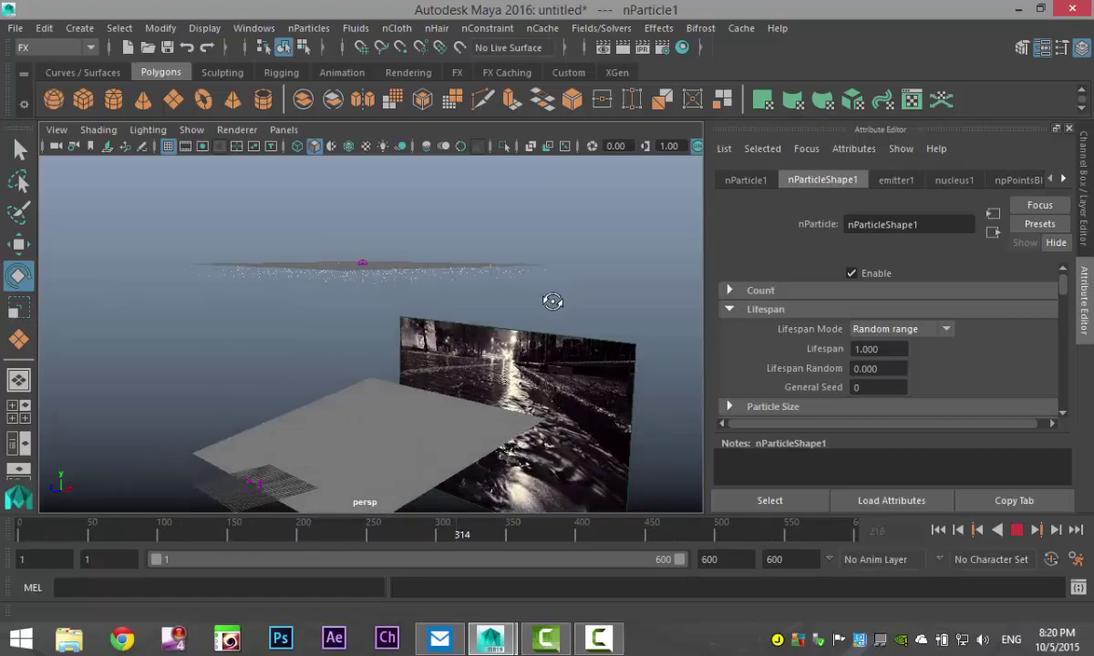
# Step: Set the particle Lifespan to 5, then 4, and stop playback
pyautogui.click(901, 348)
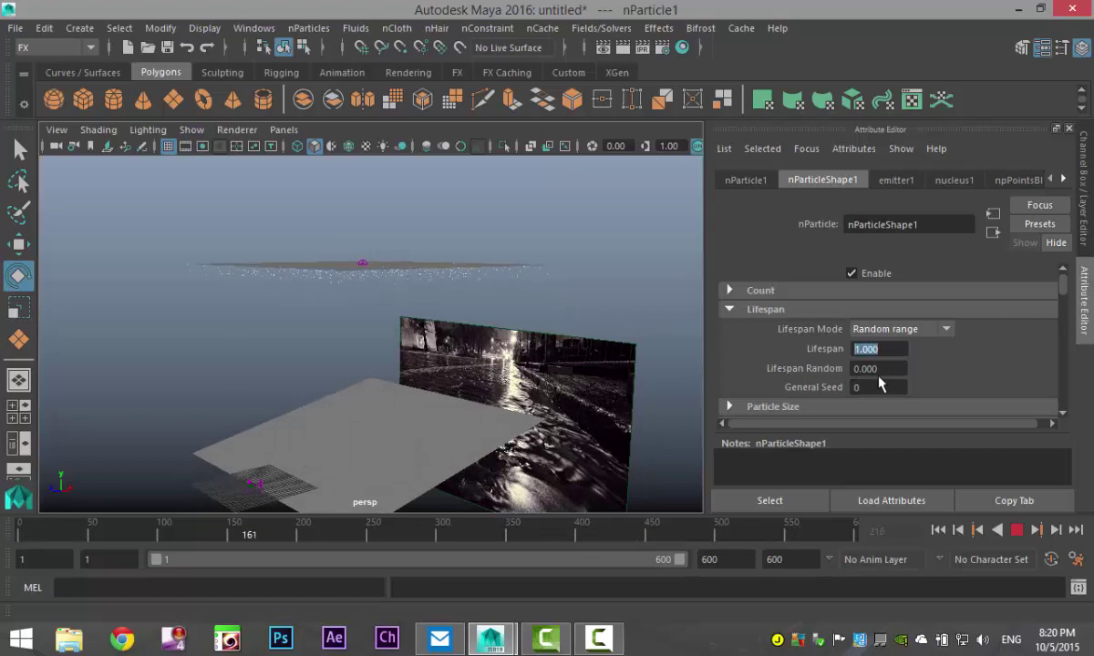
pyautogui.write('5')
pyautogui.press('Return')
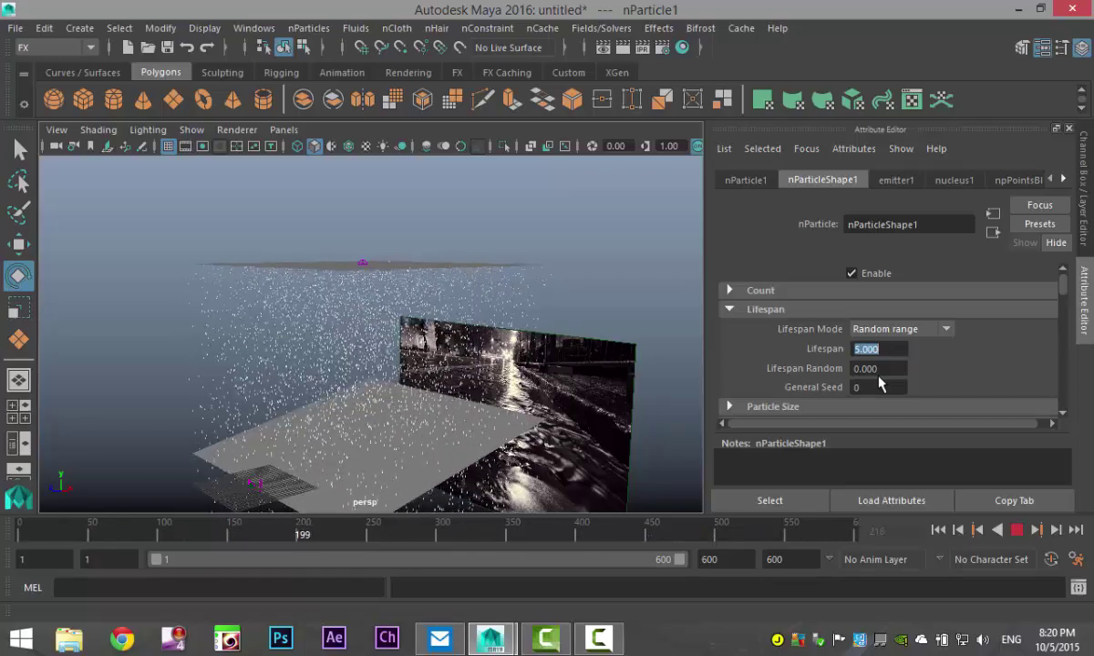
pyautogui.write('4')
pyautogui.press('Return')
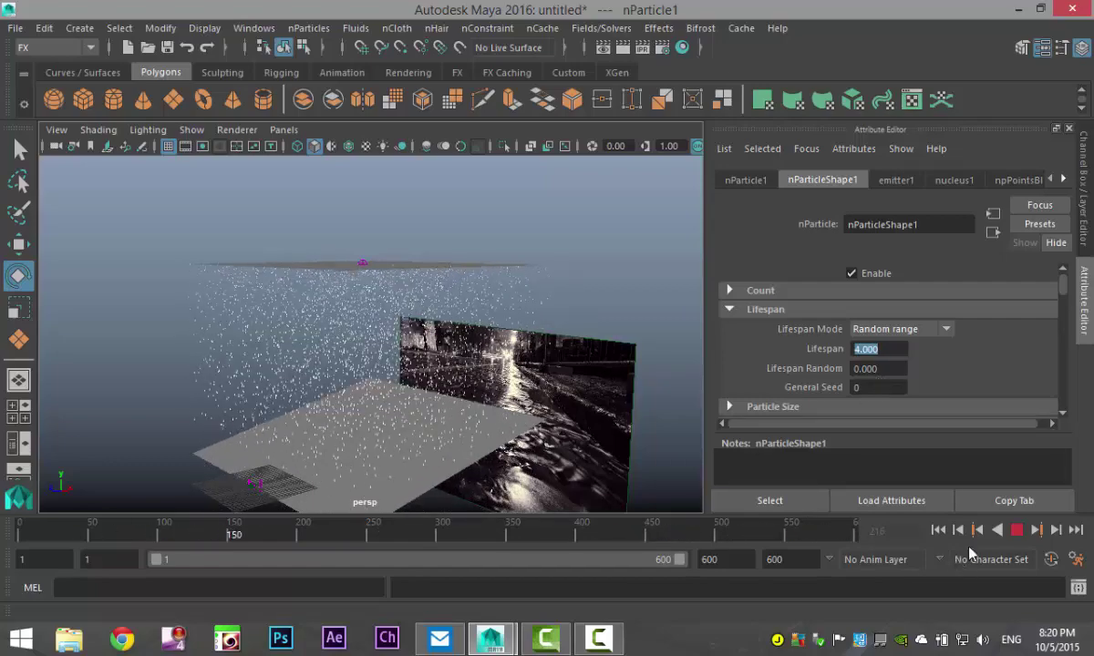
pyautogui.click(1017, 529)
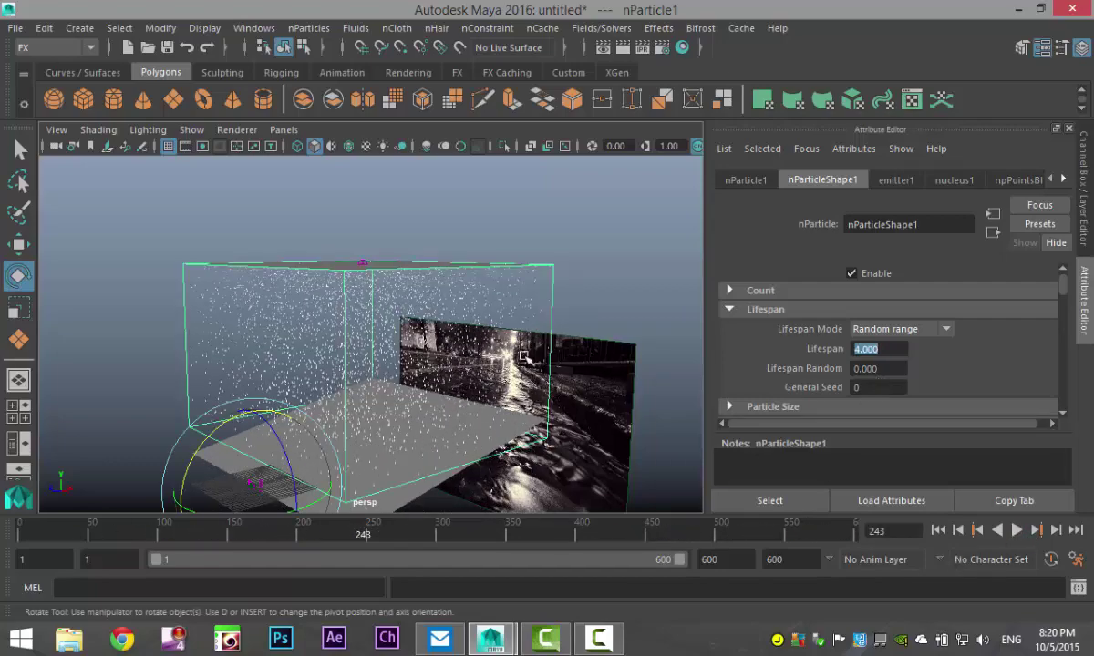
# Step: Select the ground plane pPlane1 and reframe the perspective view around the scene
pyautogui.keyDown('alt'); pyautogui.moveTo(534, 399); pyautogui.dragTo(500, 383); pyautogui.keyUp('alt')
pyautogui.click(391, 471)
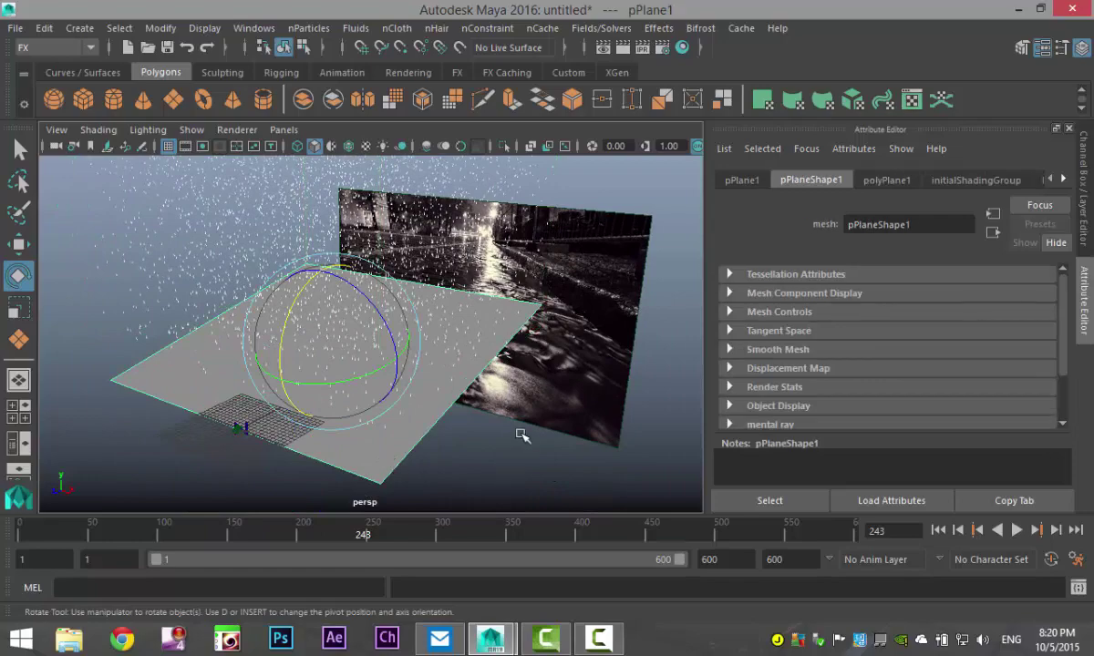
pyautogui.keyDown('alt'); pyautogui.moveTo(391, 472); pyautogui.dragTo(525, 457, button='middle'); pyautogui.keyUp('alt')
pyautogui.keyDown('alt'); pyautogui.moveTo(525, 457); pyautogui.dragTo(495, 427); pyautogui.keyUp('alt')
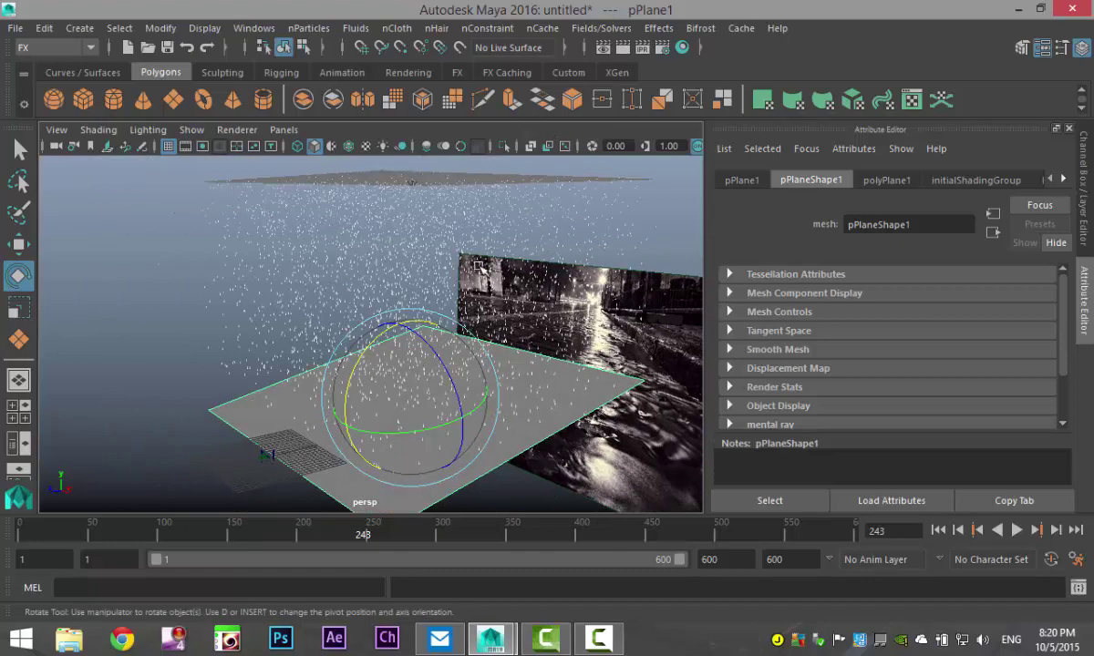
# Step: Make the ground plane a passive collider on nucleus1, using reset default collider settings
pyautogui.click(251, 263)
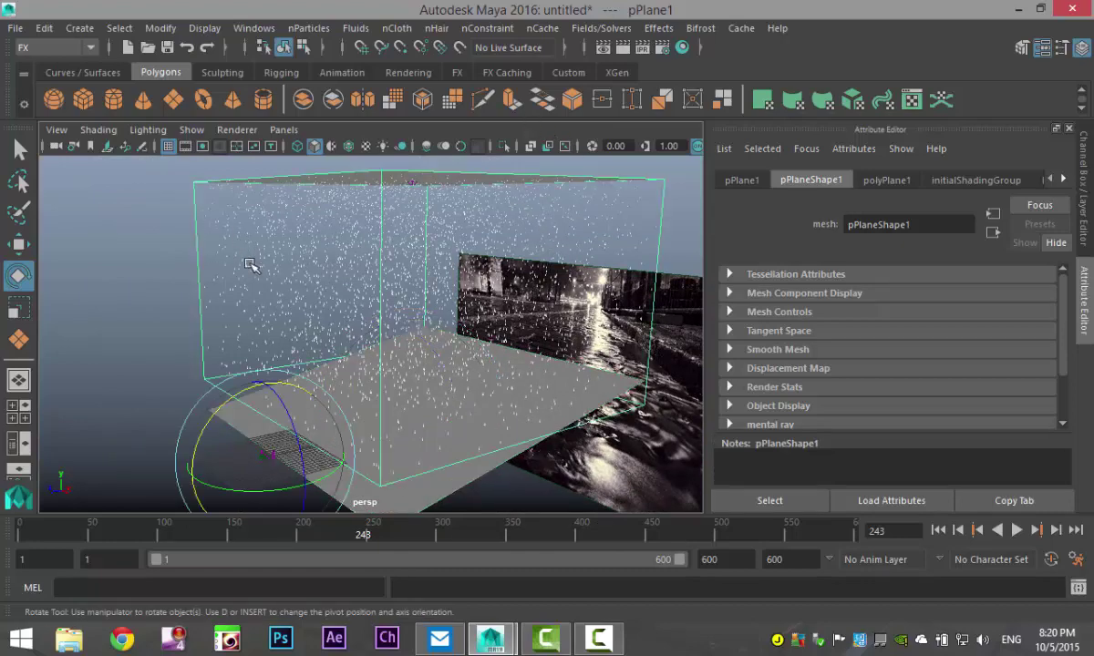
pyautogui.click(450, 496)
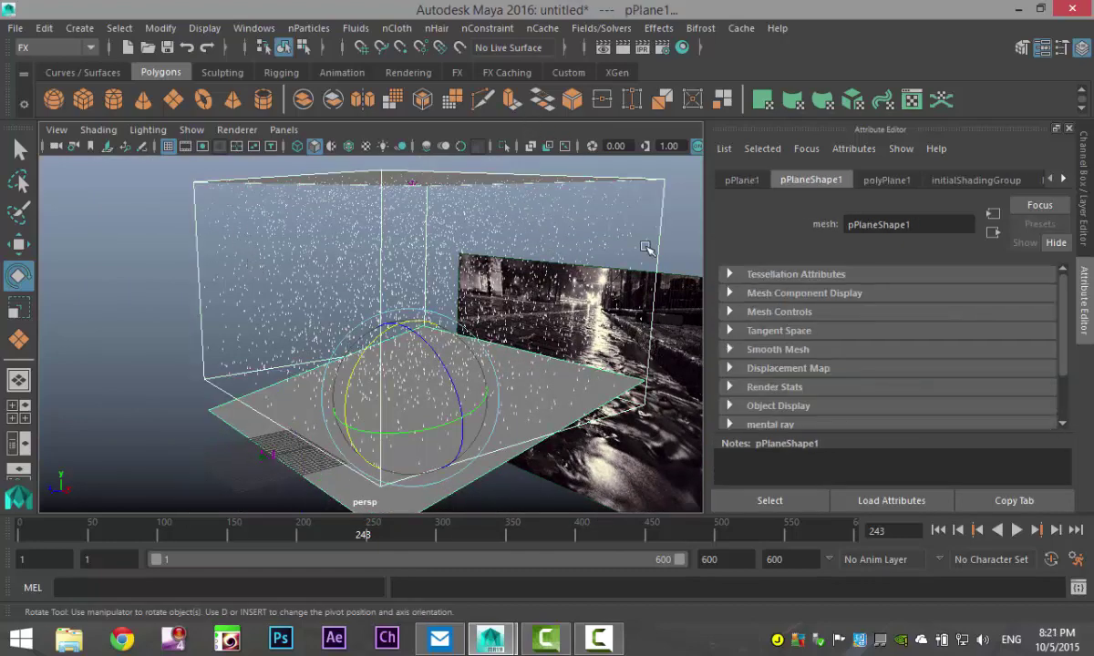
pyautogui.click(398, 28)
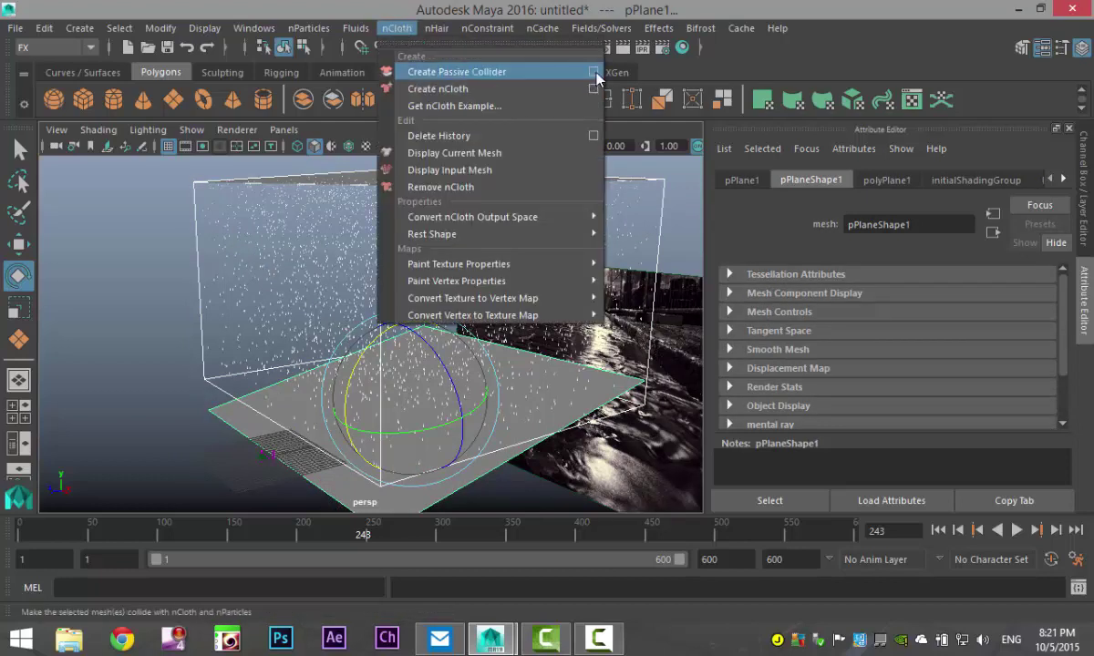
pyautogui.click(594, 72)
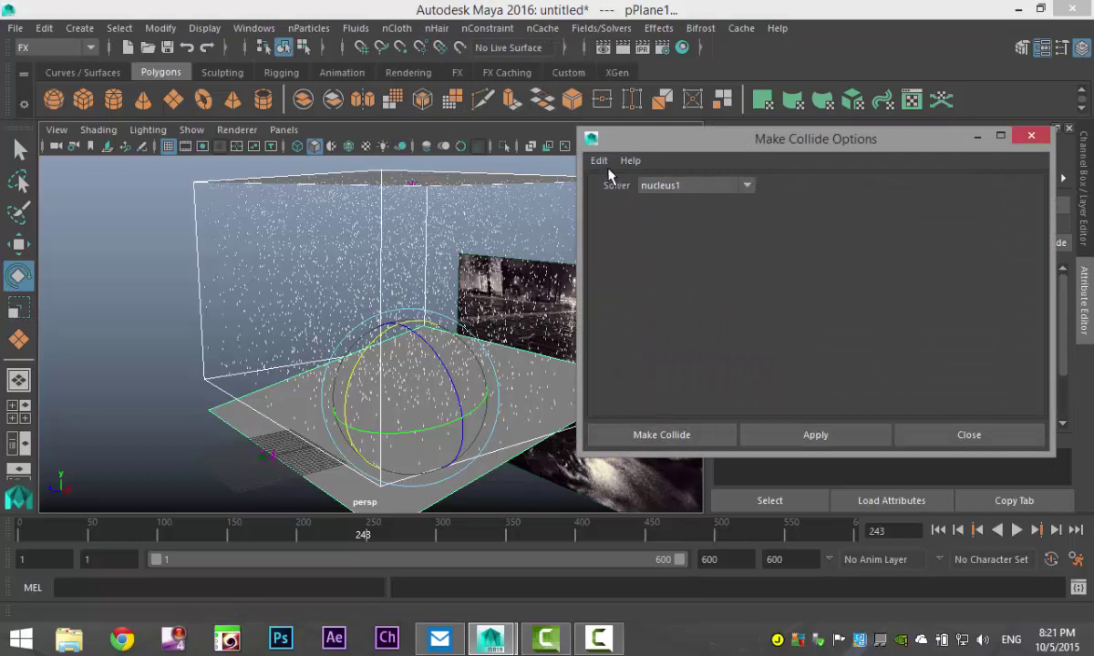
pyautogui.click(599, 162)
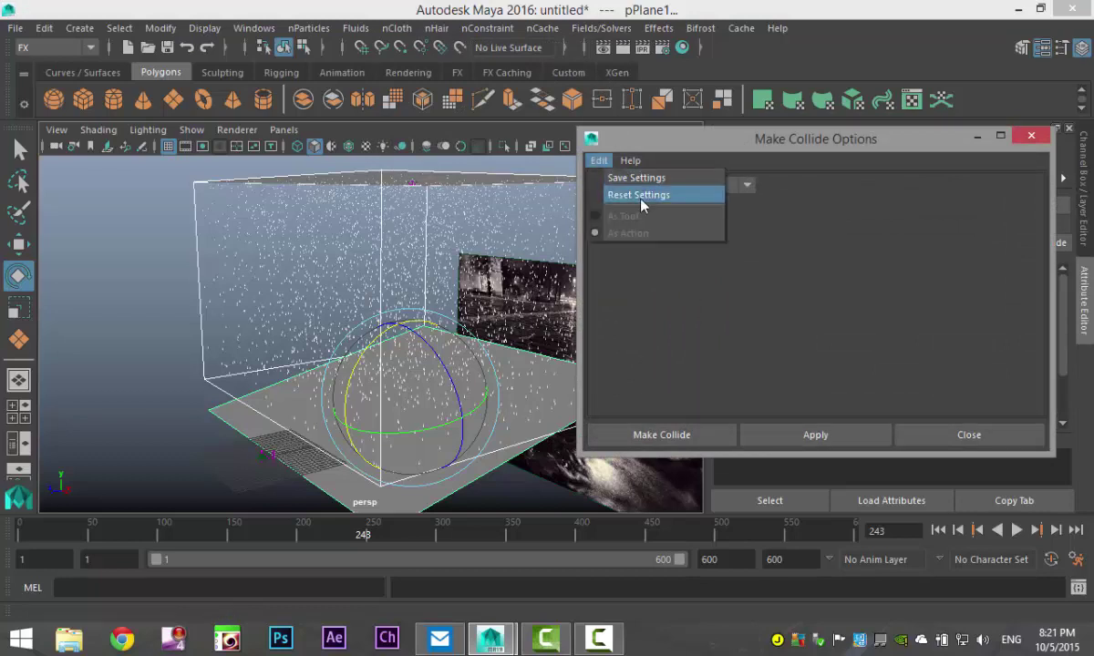
pyautogui.click(602, 187)
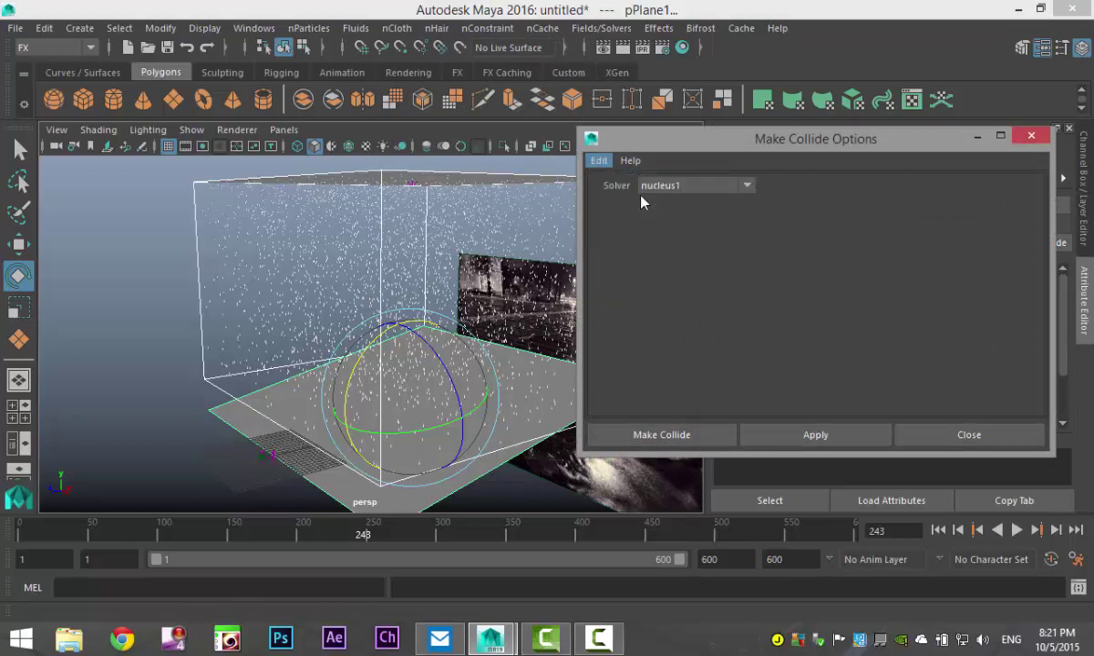
pyautogui.click(747, 186)
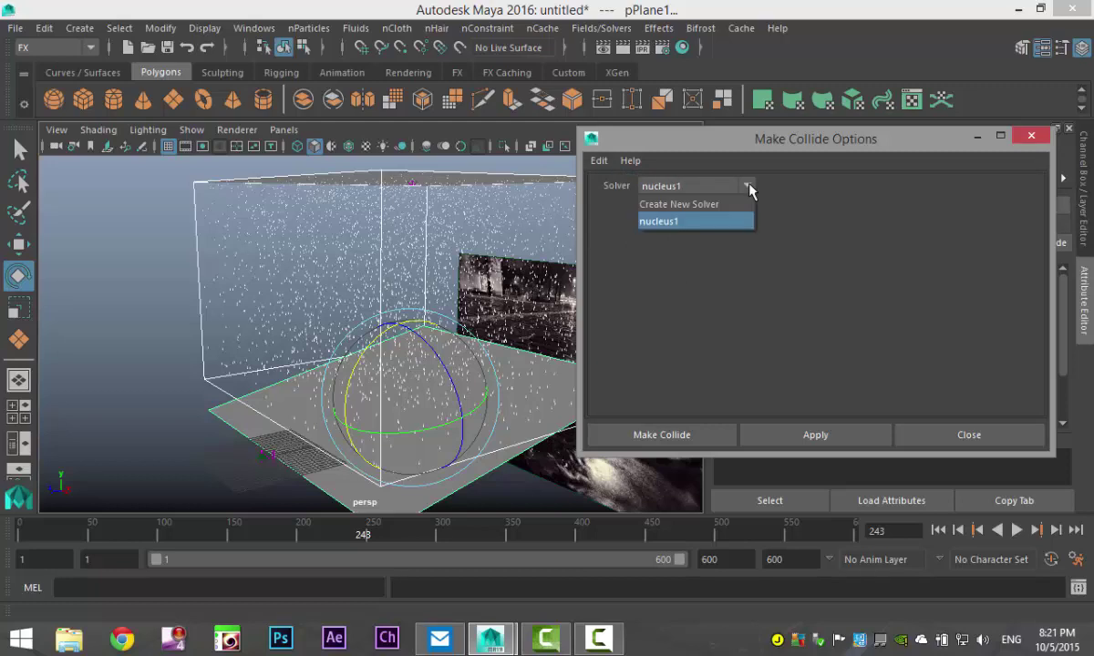
pyautogui.click(750, 192)
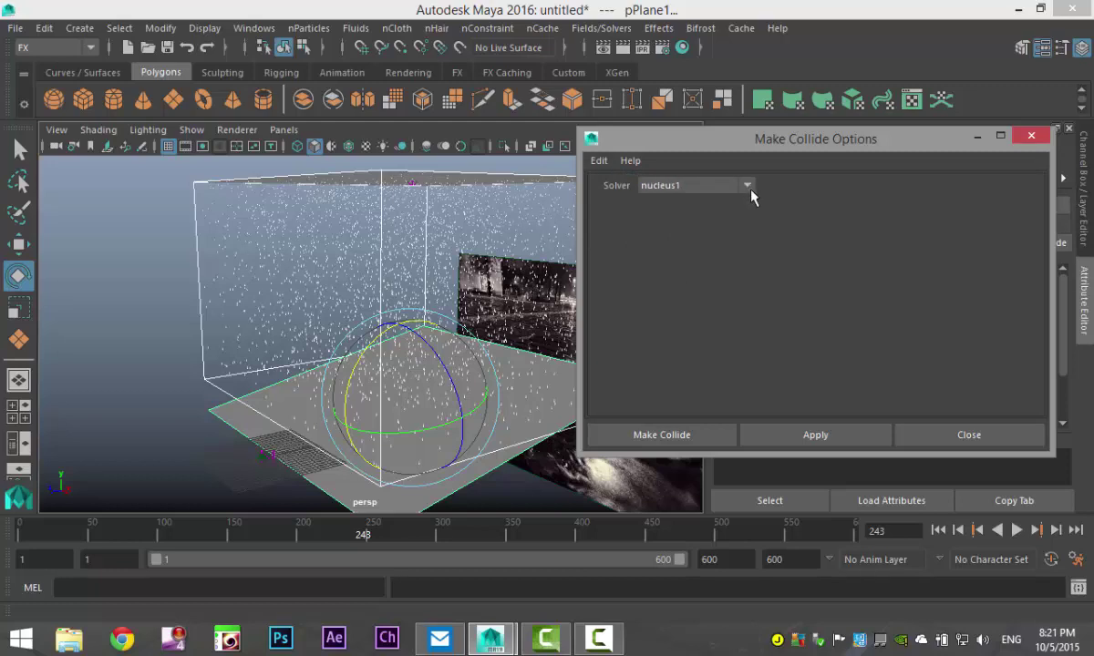
pyautogui.click(822, 436)
pyautogui.click(691, 443)
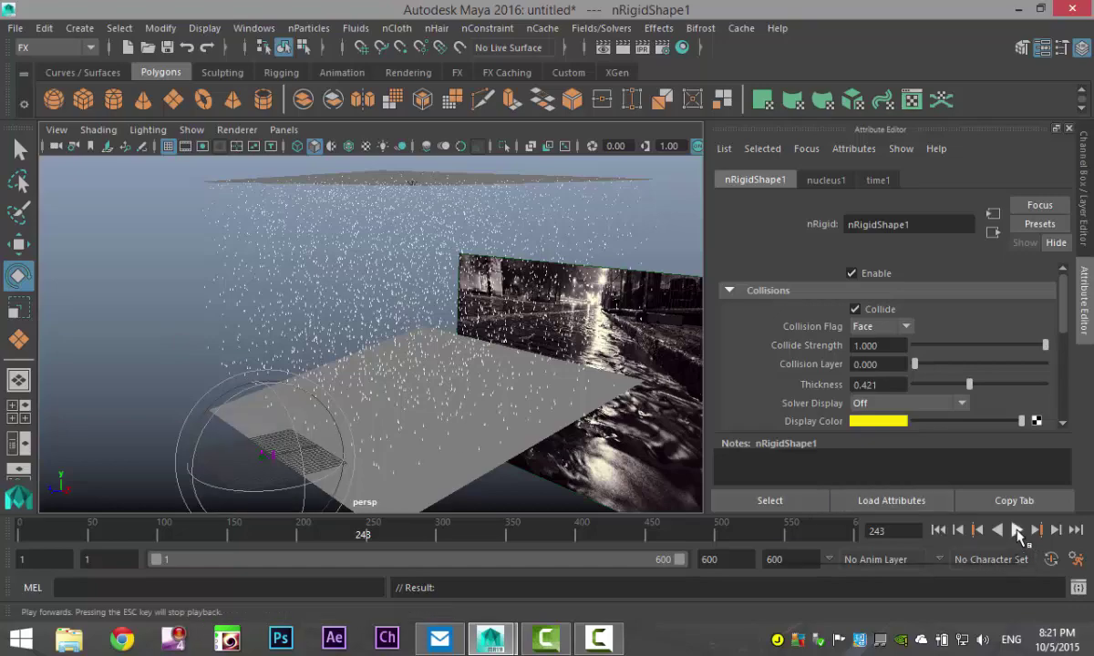
# Step: Play the rain simulation and view it from below to check for ground collisions
pyautogui.click(1017, 531)
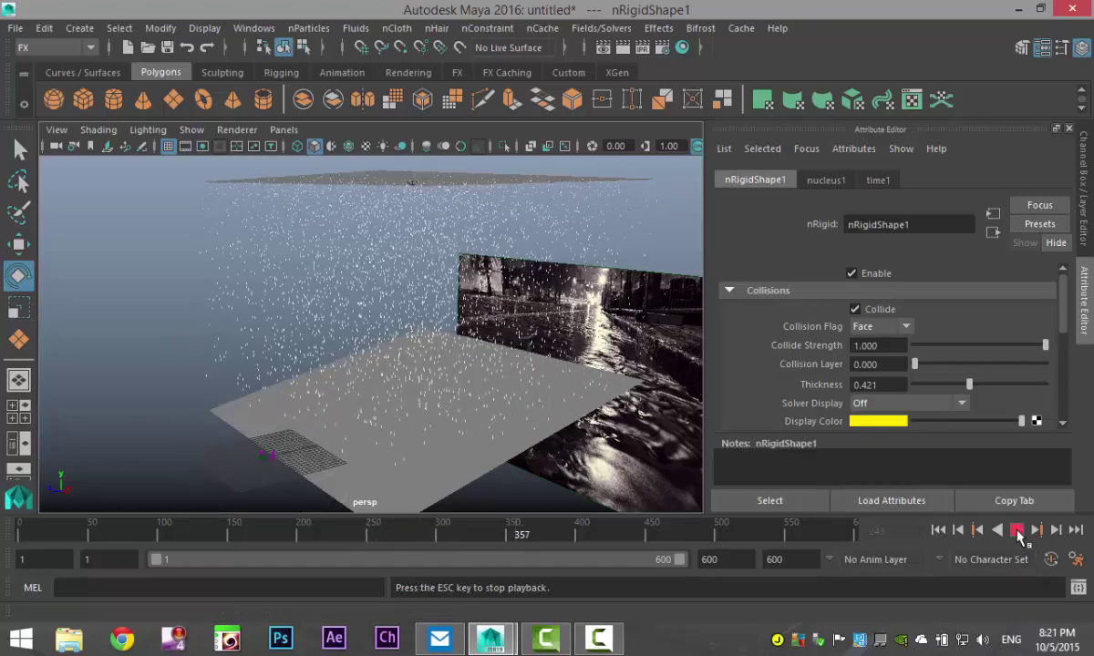
pyautogui.click(1018, 531)
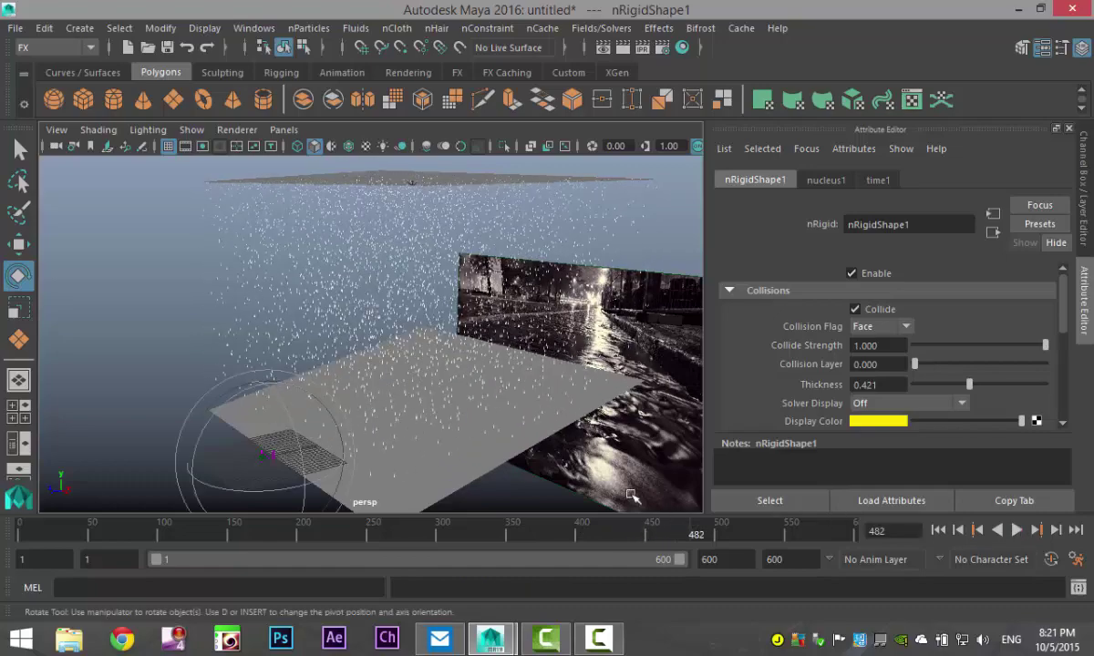
pyautogui.keyDown('alt'); pyautogui.moveTo(558, 454); pyautogui.dragTo(515, 387); pyautogui.keyUp('alt')
pyautogui.click(1017, 530)
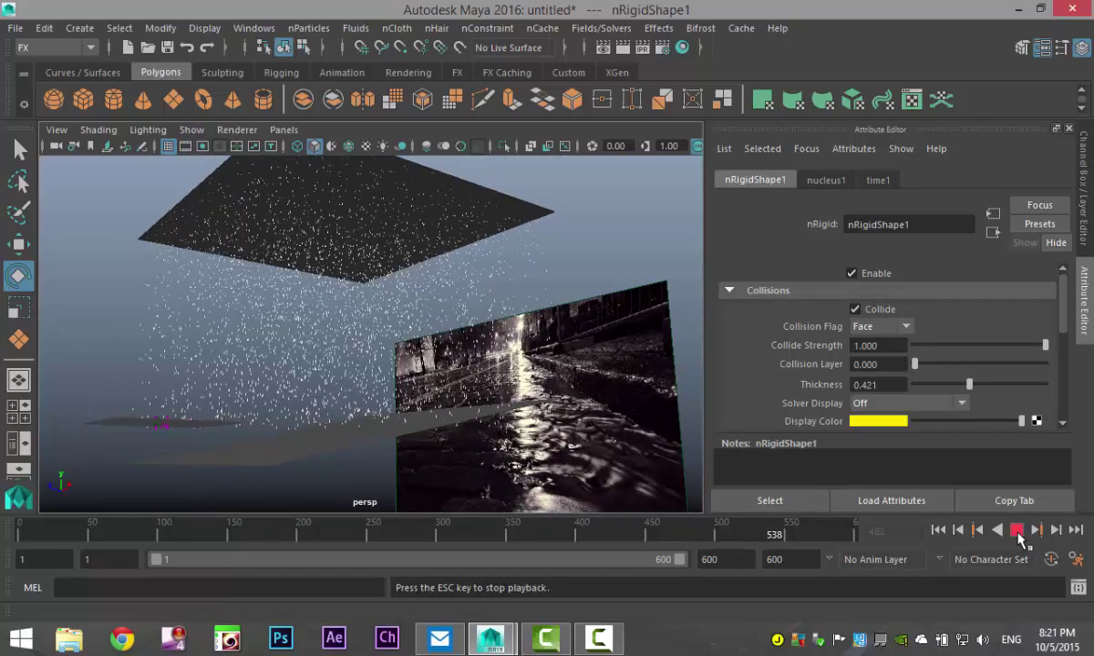
pyautogui.click(1018, 530)
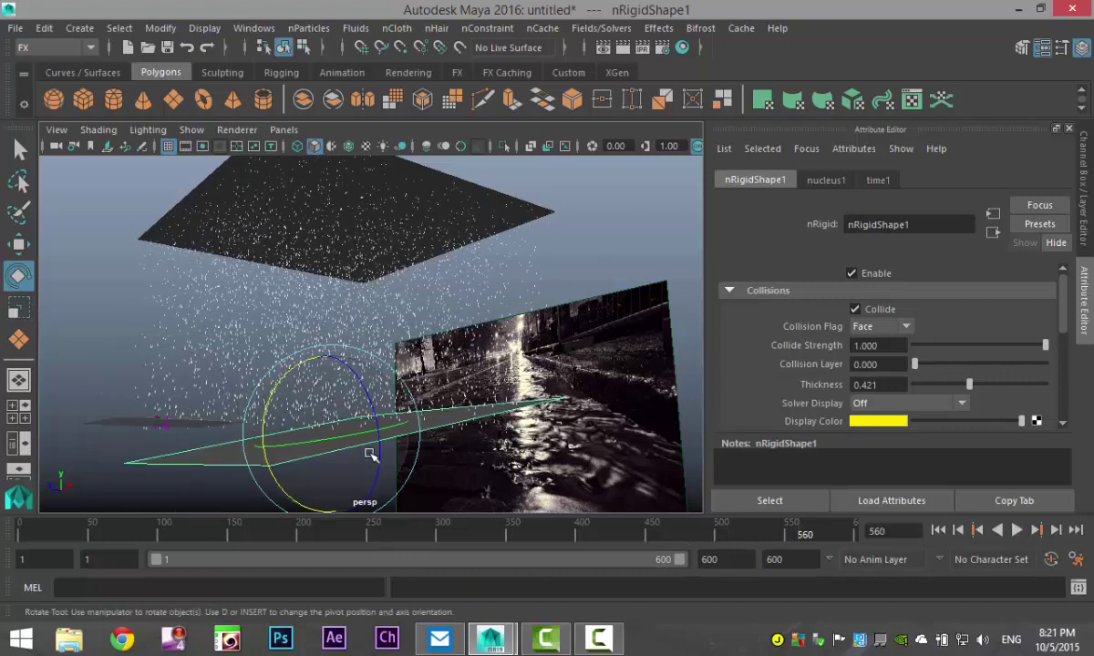
# Step: Apply nCloth Create Passive Collider to the ground plane and test playback
pyautogui.click(363, 454)
pyautogui.click(401, 30)
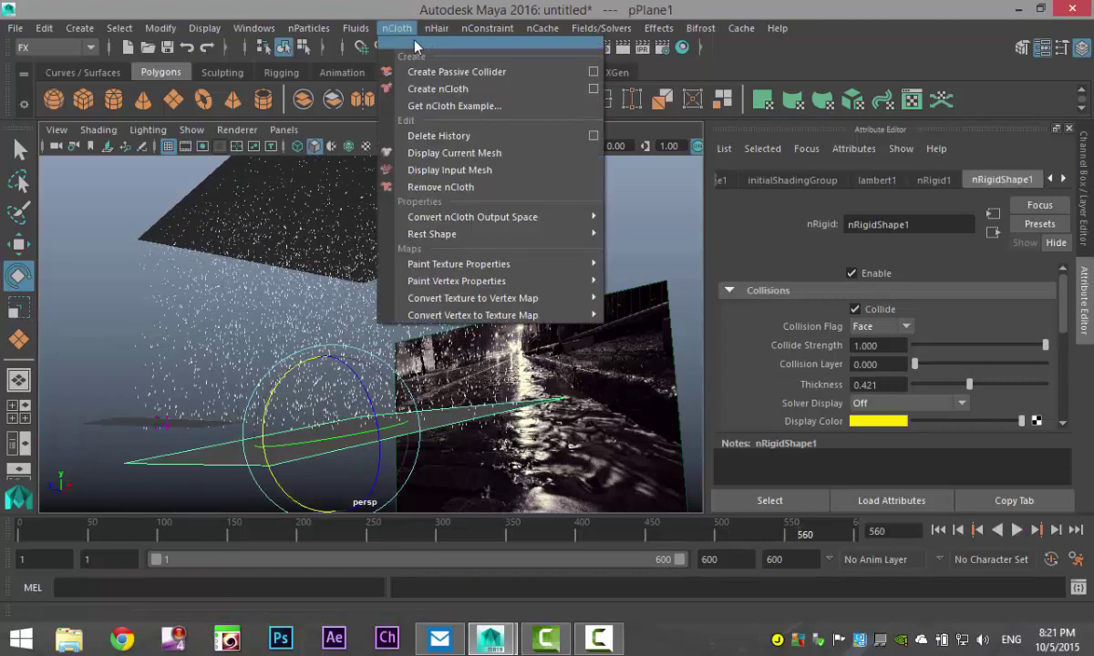
pyautogui.click(481, 80)
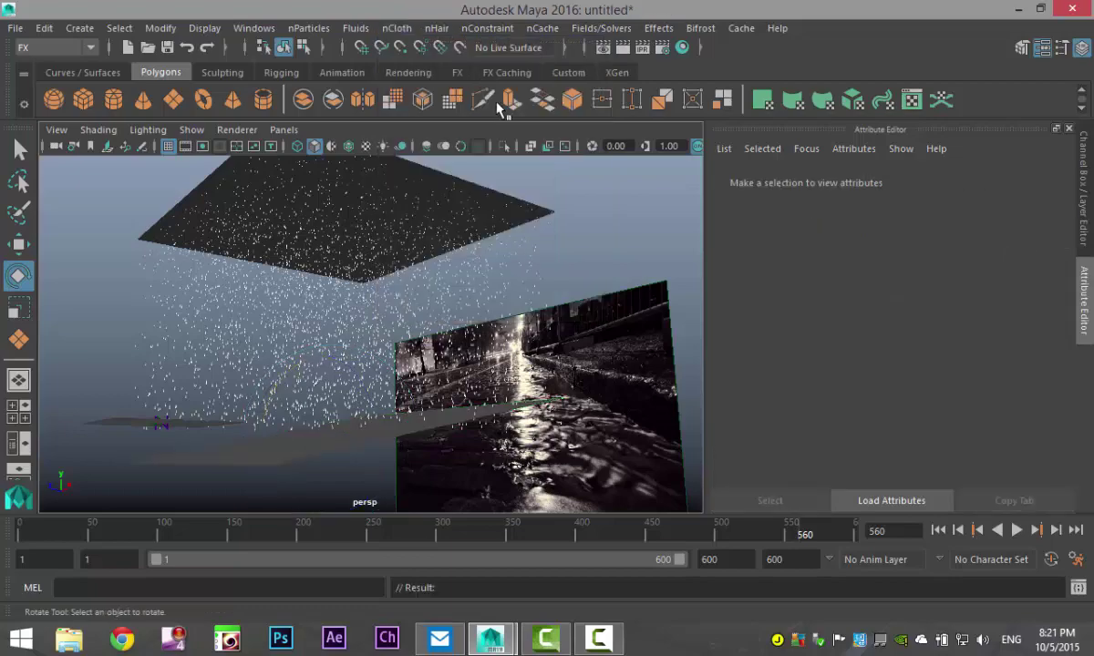
pyautogui.click(1018, 531)
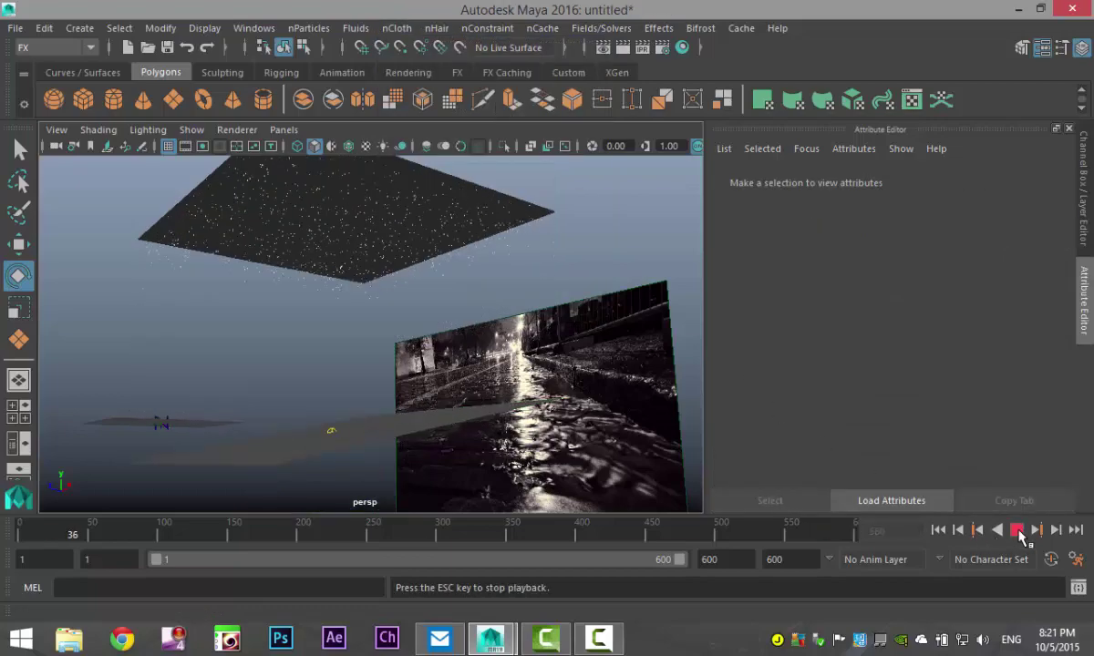
pyautogui.click(1017, 530)
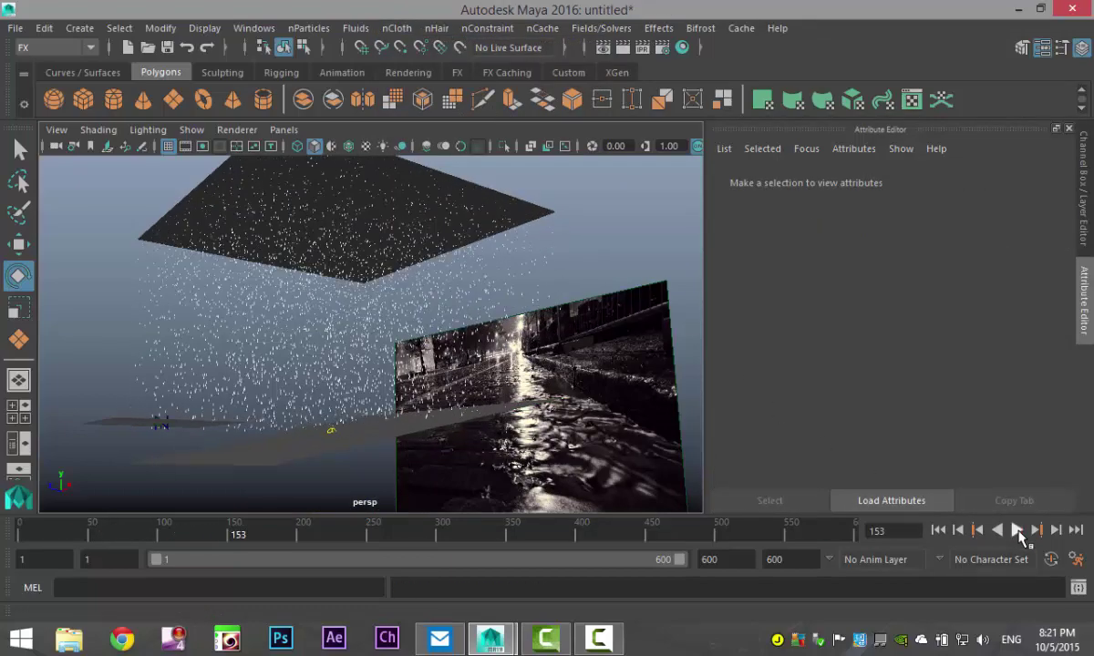
# Step: Reselect the ground plane, apply Create Passive Collider again, and replay the test
pyautogui.moveTo(135, 290); pyautogui.dragTo(215, 341)
pyautogui.click(288, 453)
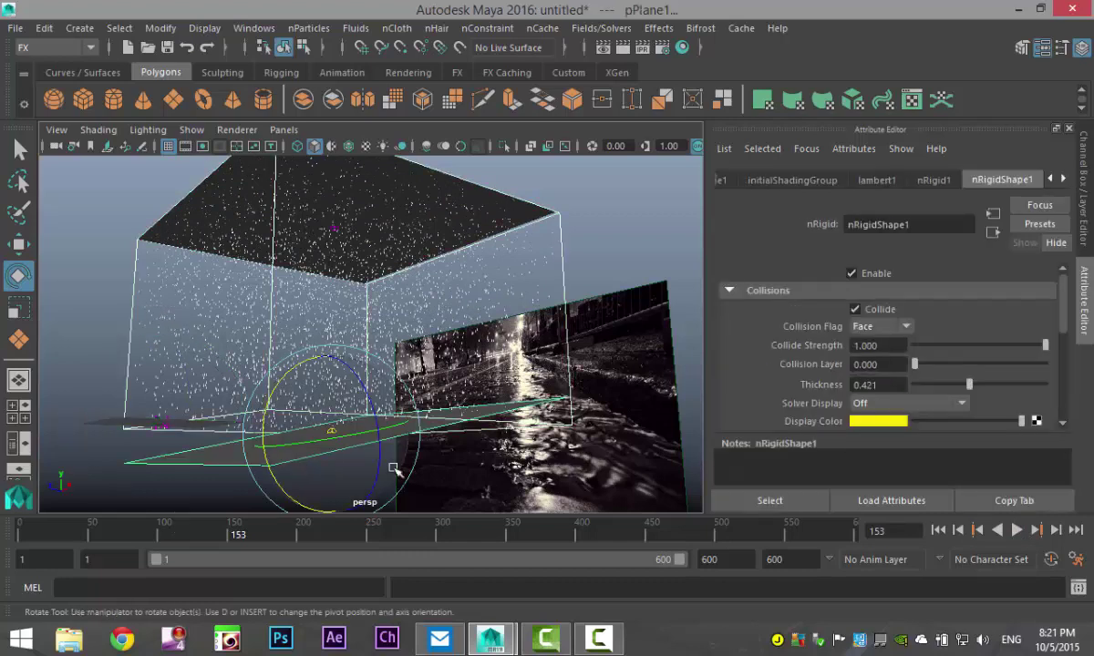
pyautogui.click(399, 30)
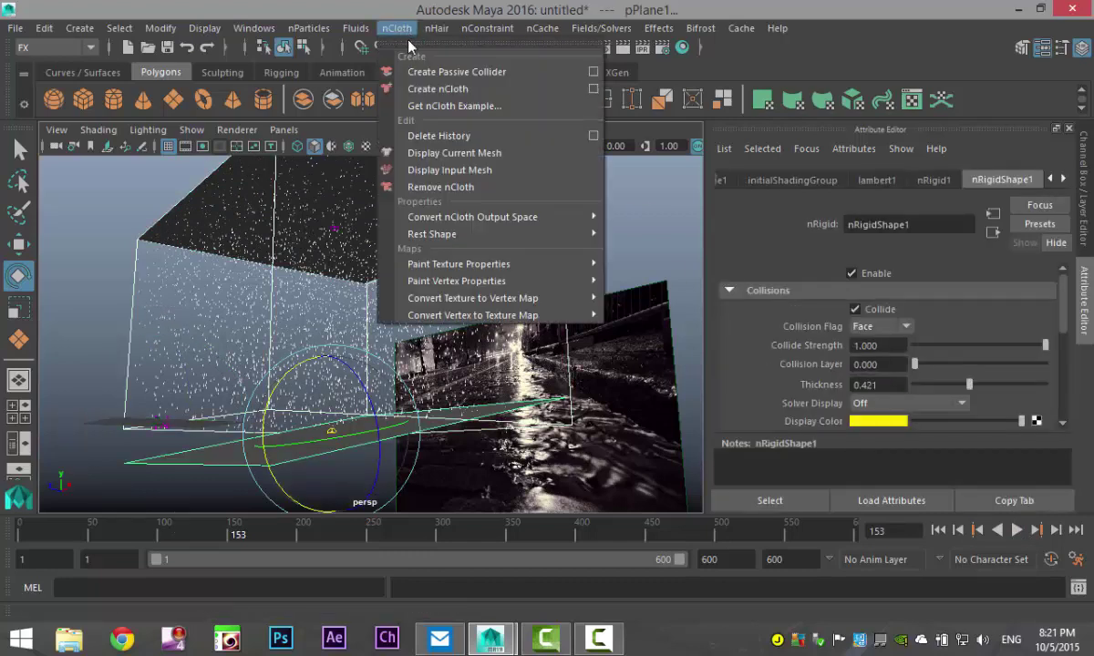
pyautogui.click(501, 75)
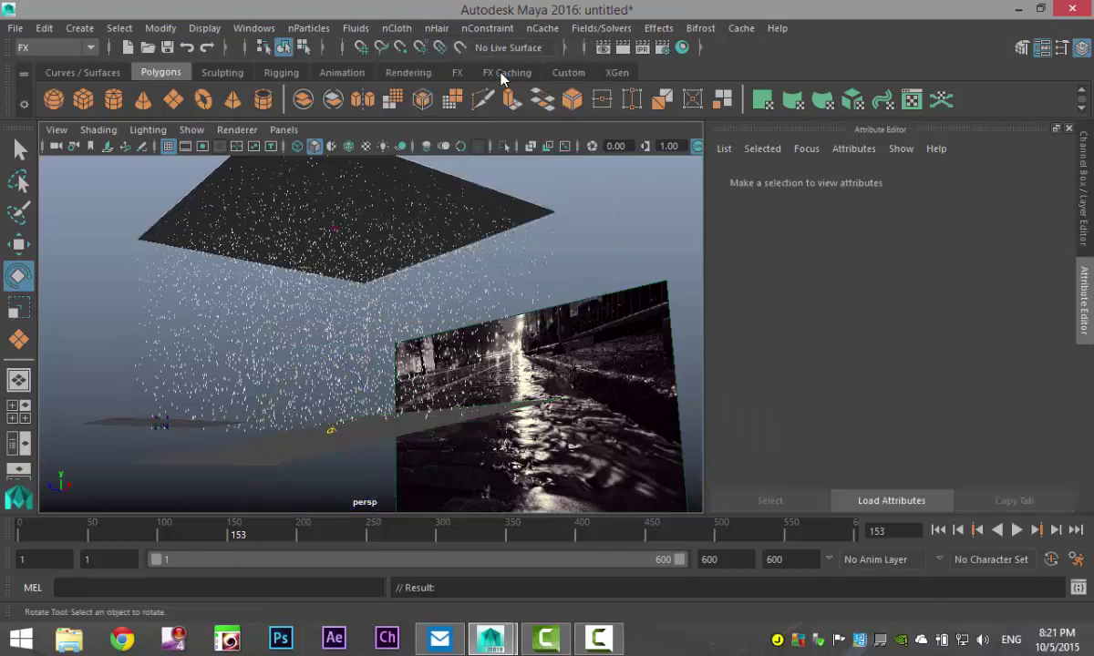
pyautogui.click(1016, 530)
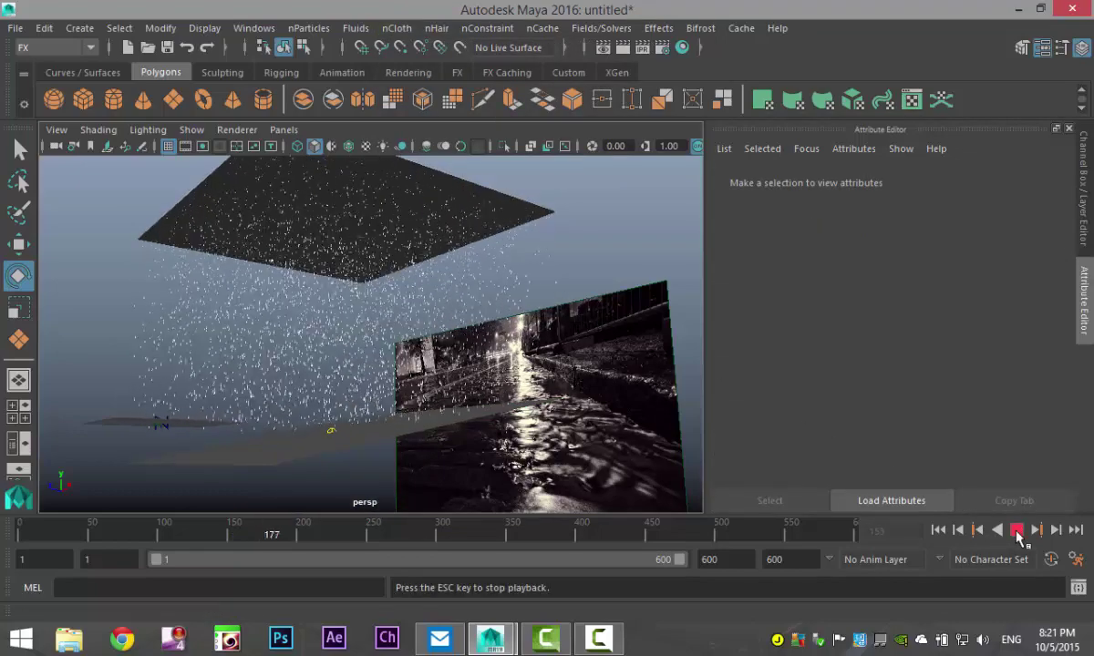
pyautogui.click(1015, 531)
# Step: Select the rain system and ground plane, then replay the simulation from a new angle
pyautogui.keyDown('alt'); pyautogui.moveTo(447, 472); pyautogui.dragTo(421, 476); pyautogui.keyUp('alt')
pyautogui.click(319, 366)
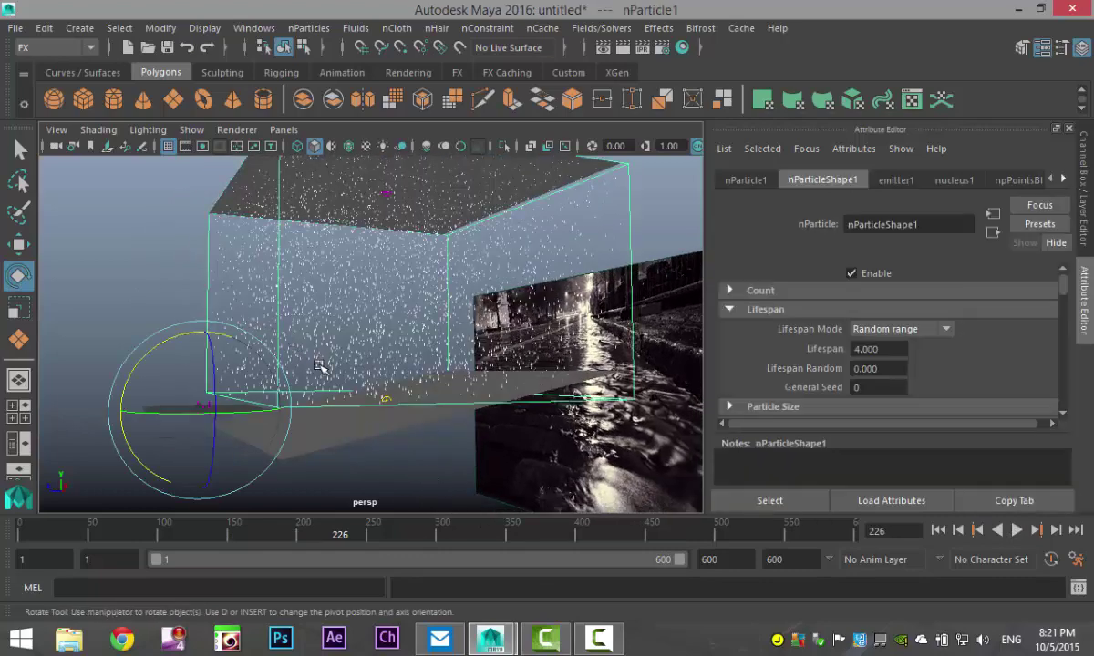
pyautogui.click(338, 440)
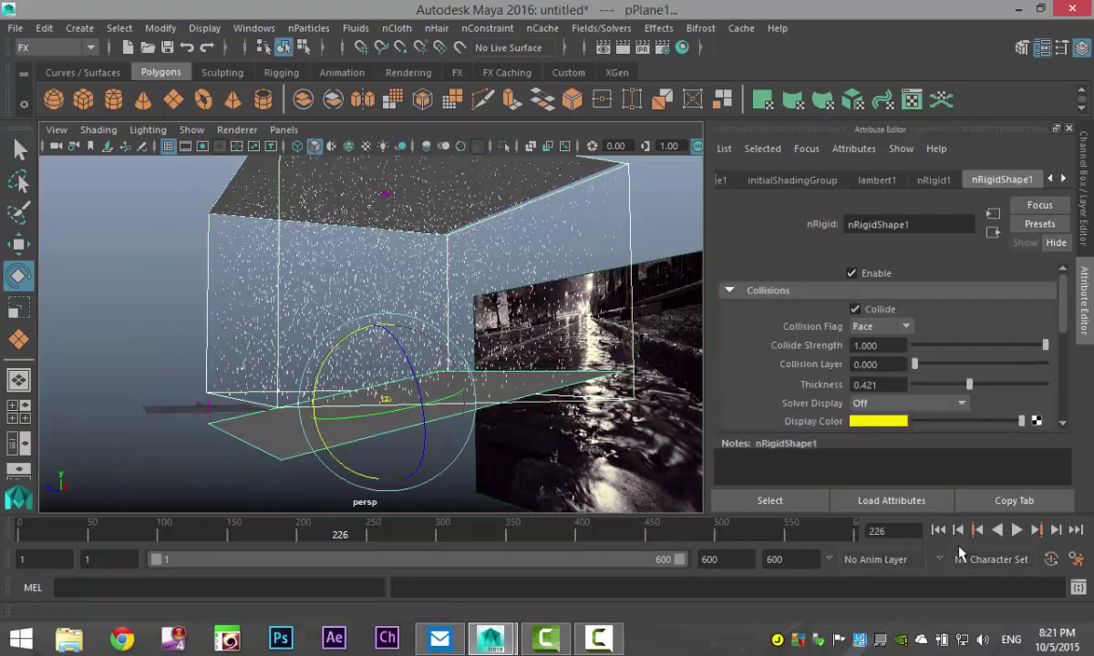
pyautogui.click(1016, 532)
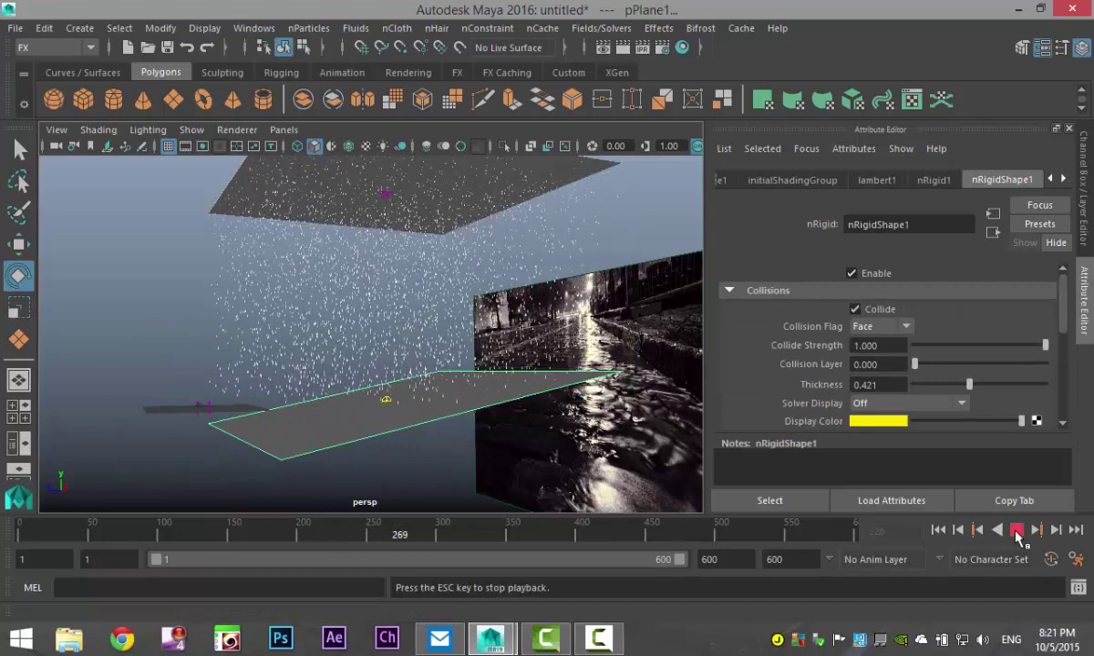
pyautogui.click(1017, 532)
pyautogui.keyDown('alt'); pyautogui.moveTo(225, 312); pyautogui.dragTo(278, 411); pyautogui.keyUp('alt')
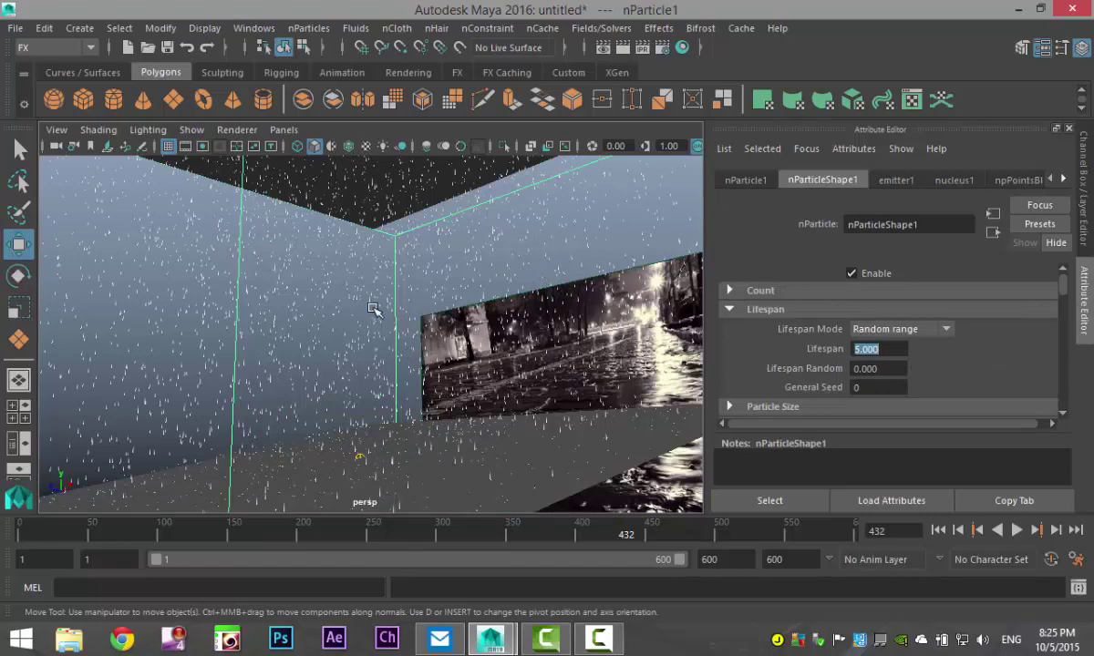
# Step: Watch the rain land on the ground plane, then rewind playback to frame 1
pyautogui.keyDown('alt'); pyautogui.moveTo(355, 293); pyautogui.dragTo(418, 405); pyautogui.keyUp('alt')
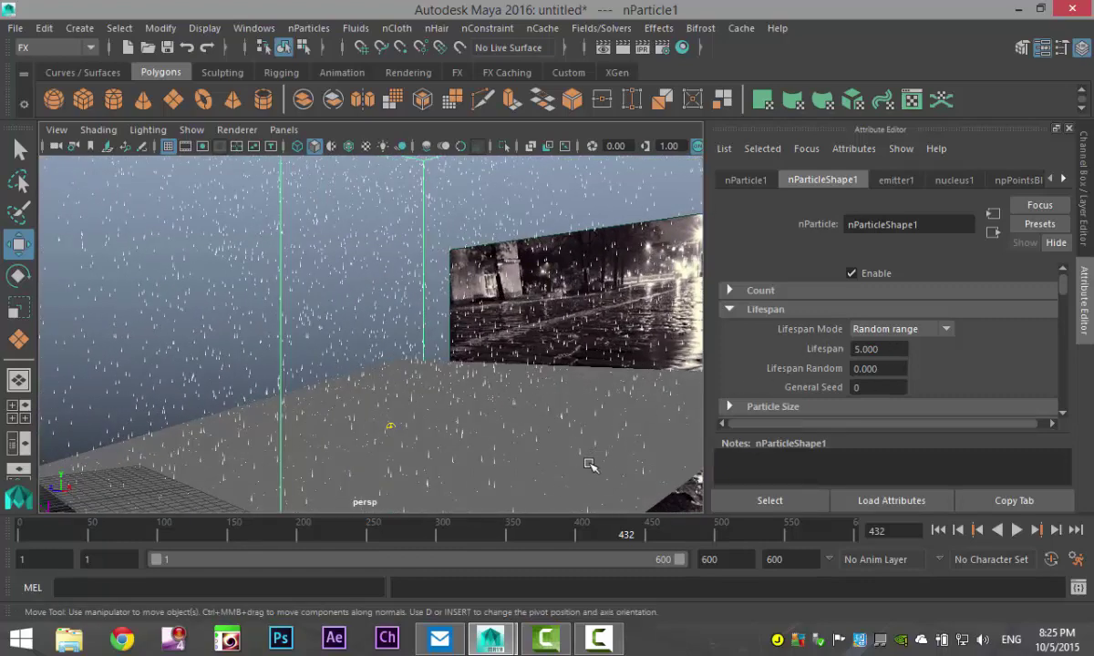
pyautogui.keyDown('alt'); pyautogui.moveTo(564, 459); pyautogui.dragTo(460, 388); pyautogui.keyUp('alt')
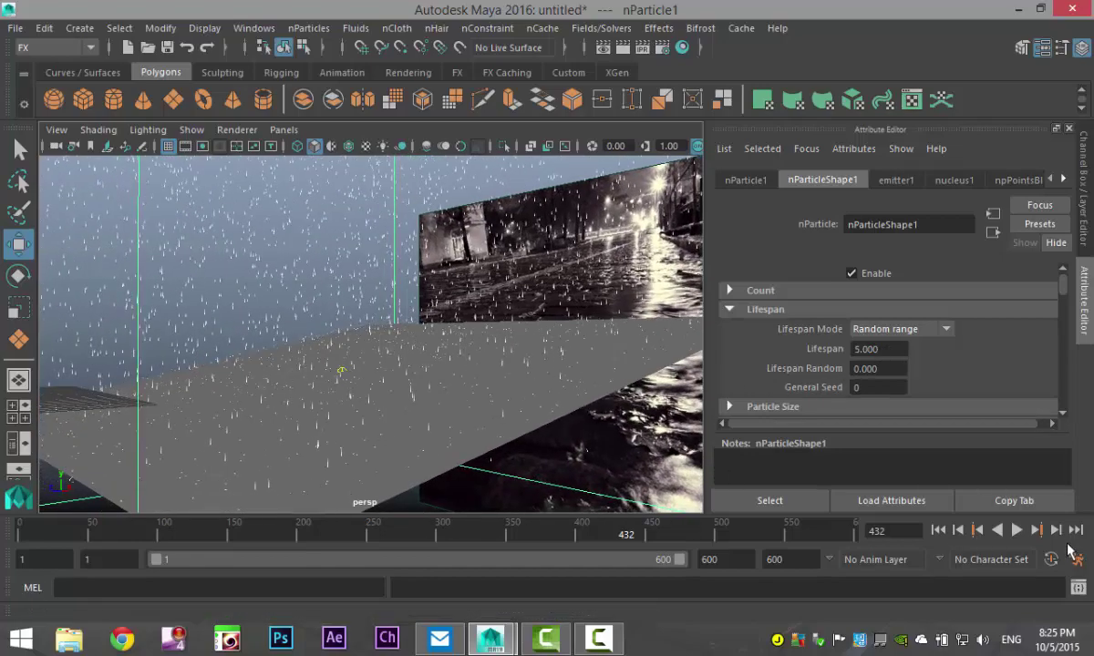
pyautogui.click(1019, 531)
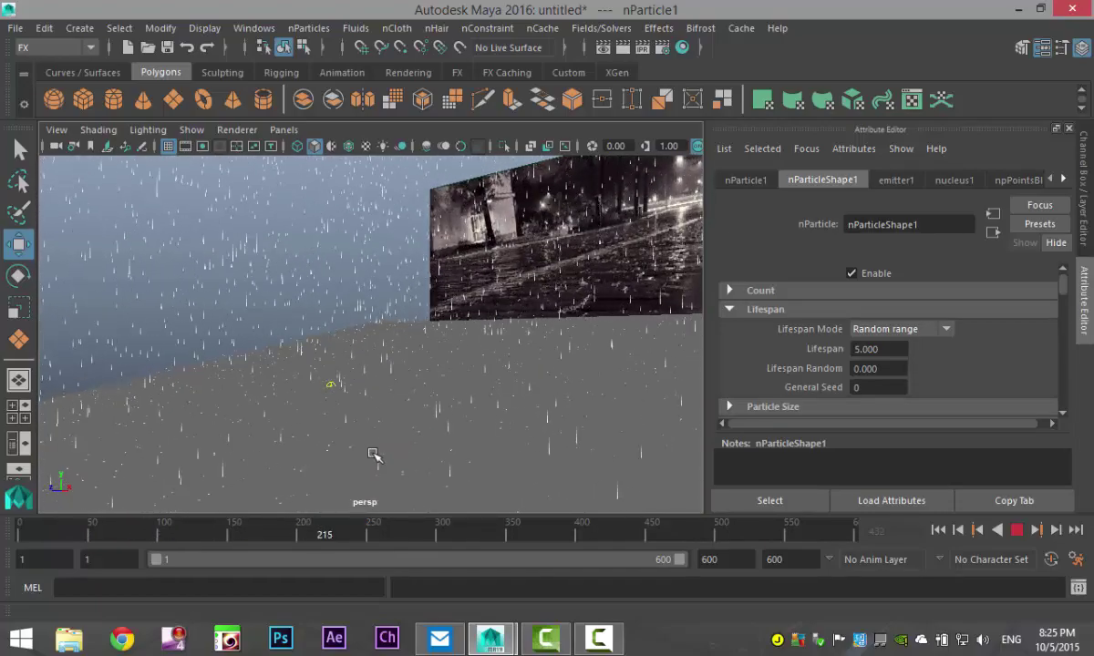
pyautogui.click(1018, 532)
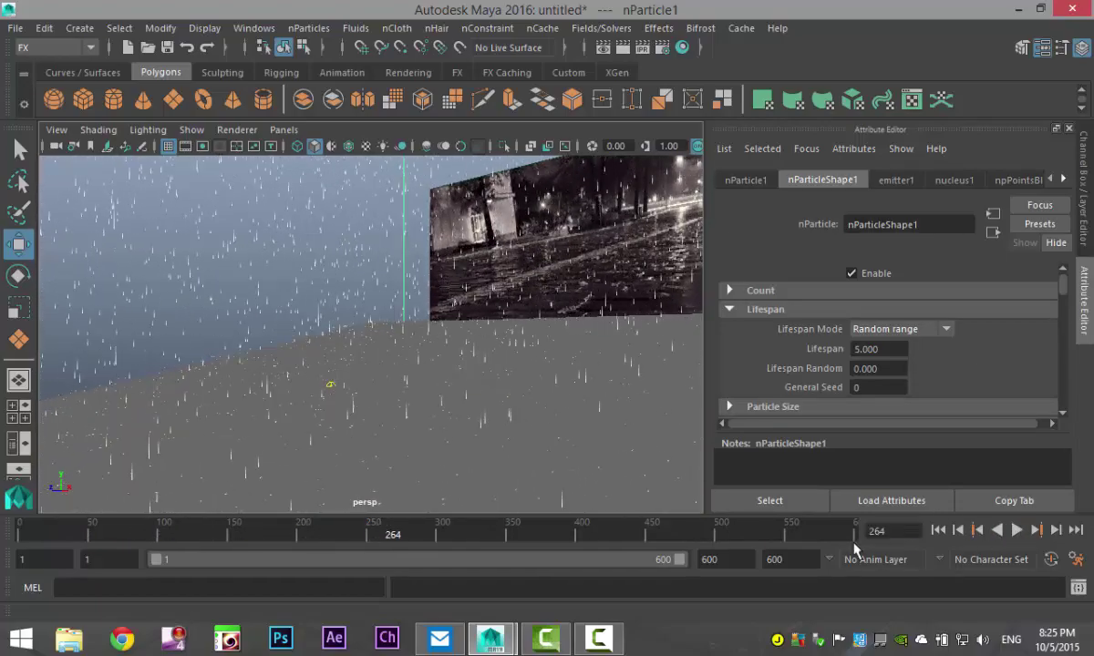
pyautogui.click(938, 530)
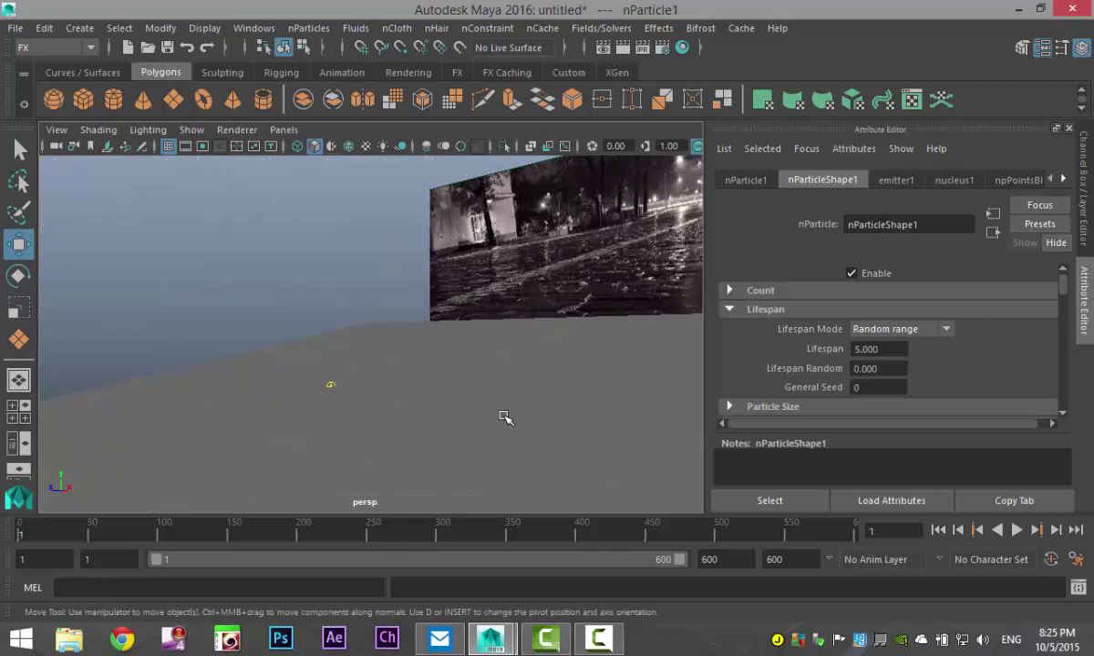
pyautogui.keyDown('alt'); pyautogui.moveTo(505, 417); pyautogui.dragTo(615, 429); pyautogui.keyUp('alt')
# Step: Maximize the front view, look through camera1, then return to the four-view layout
pyautogui.click(22, 415)
pyautogui.press('space')
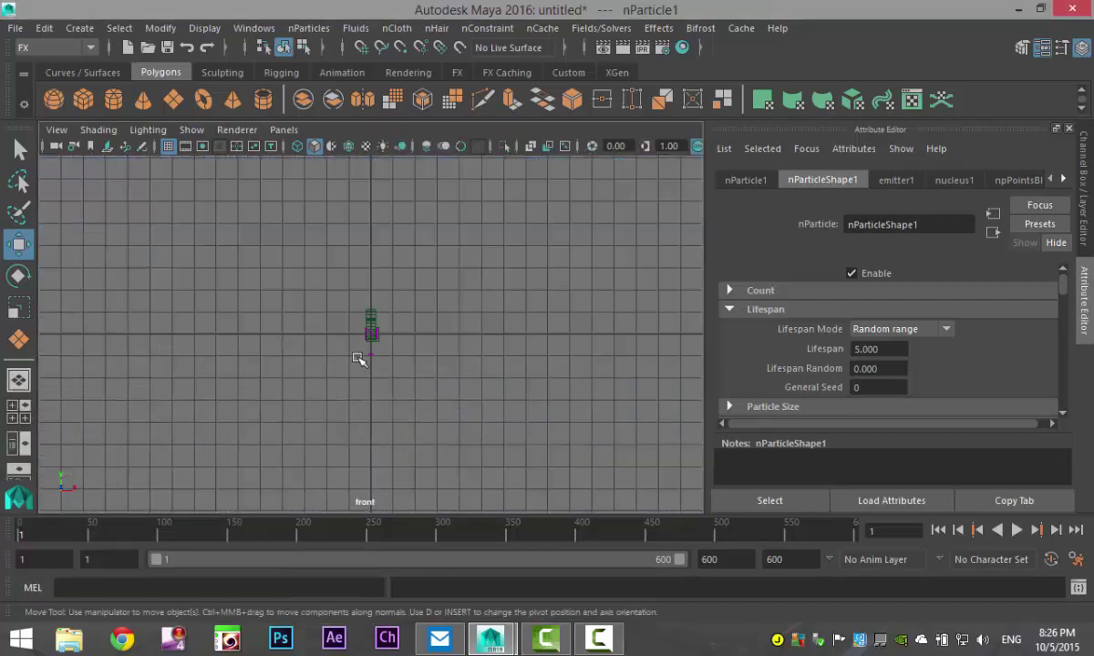
pyautogui.click(296, 134)
pyautogui.moveTo(427, 151)
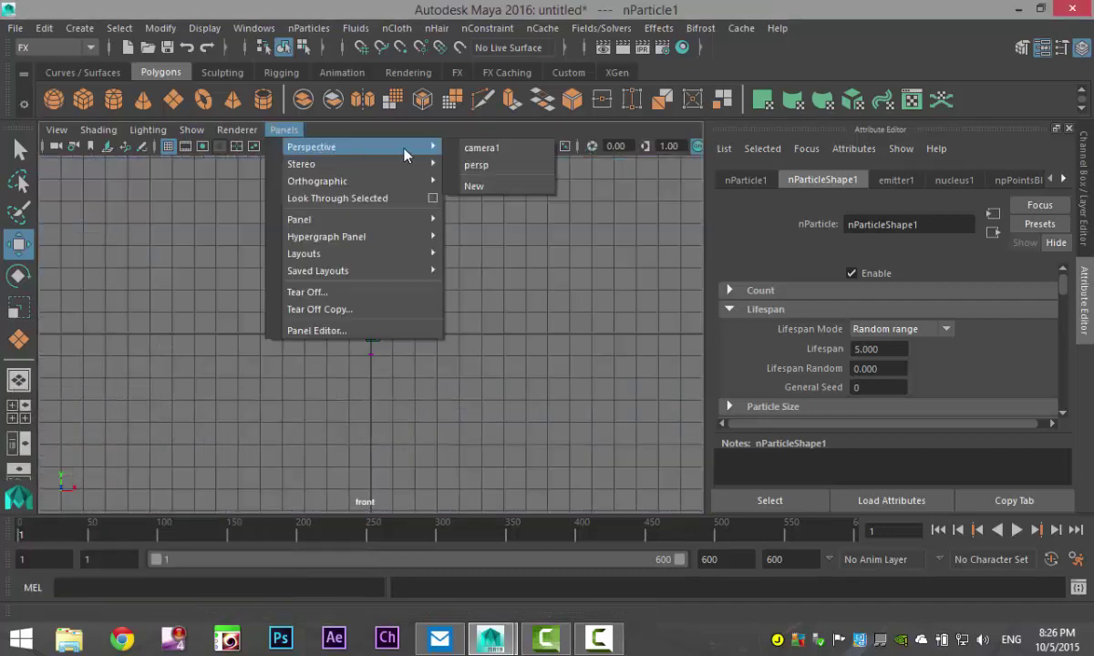
pyautogui.click(472, 148)
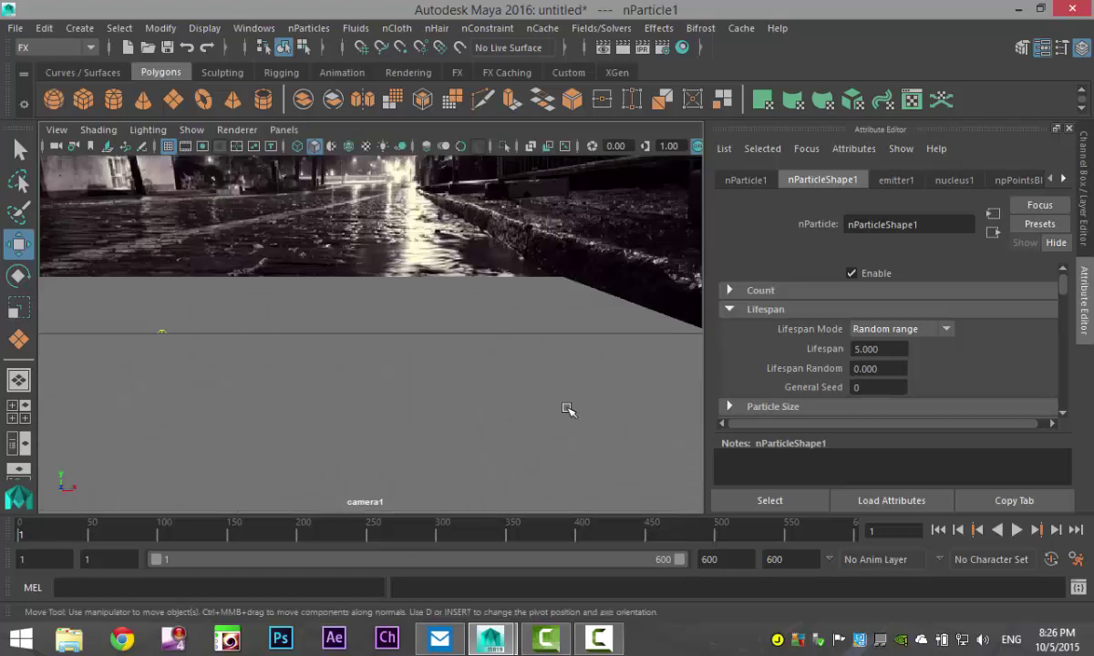
pyautogui.click(18, 411)
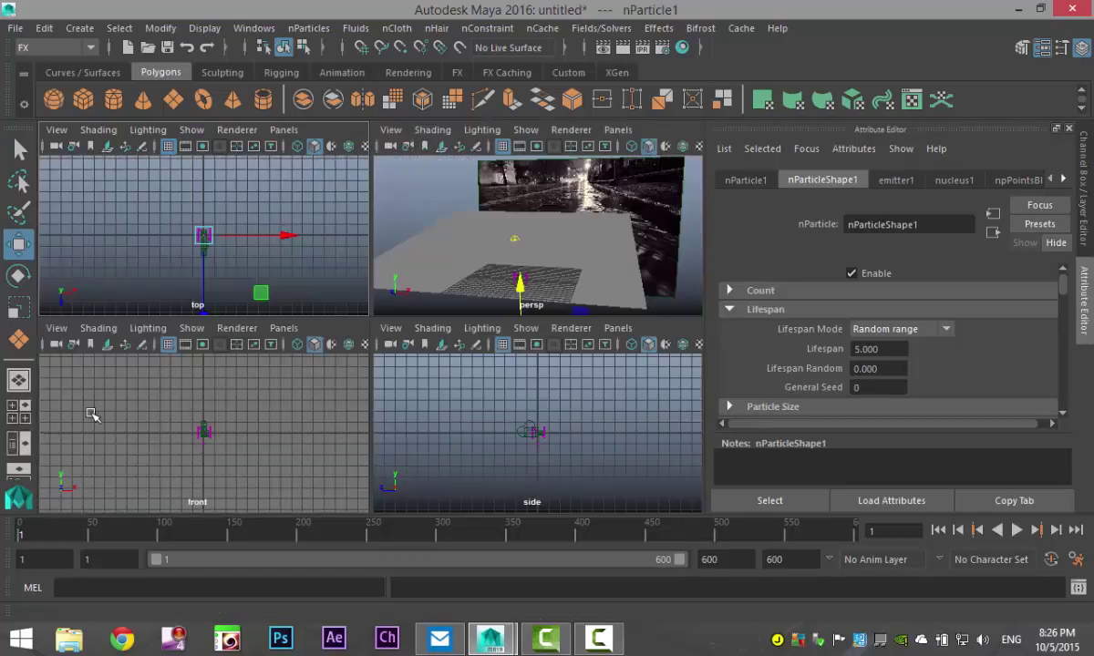
# Step: Set the ground plane's lambert1 Transparency to full white, making it invisible
pyautogui.click(624, 277)
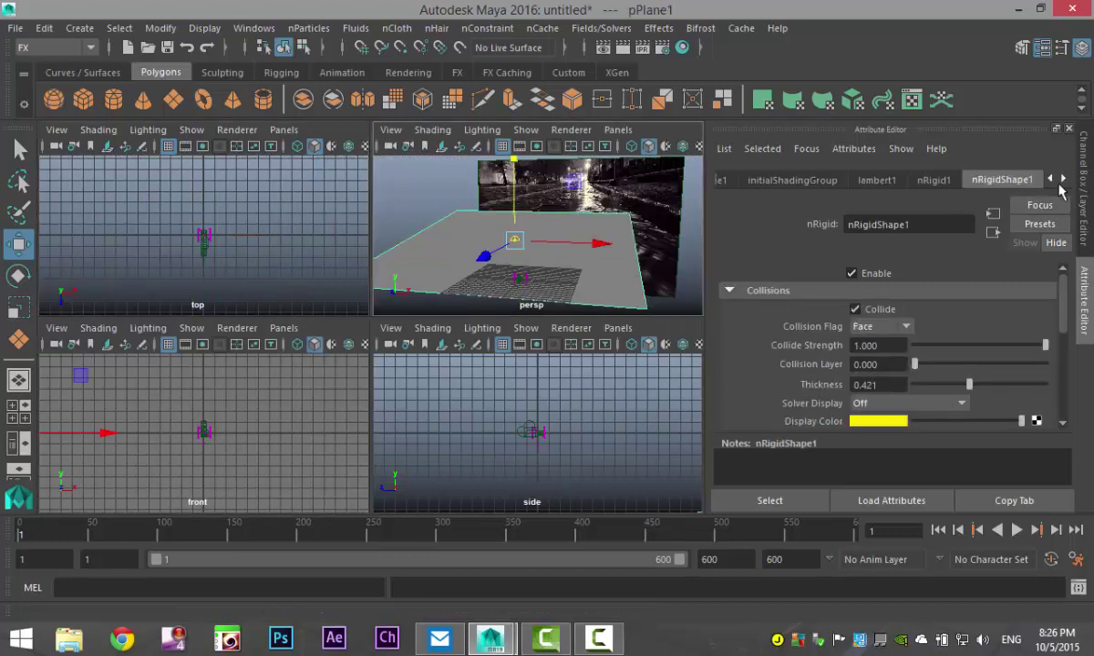
pyautogui.click(1063, 179)
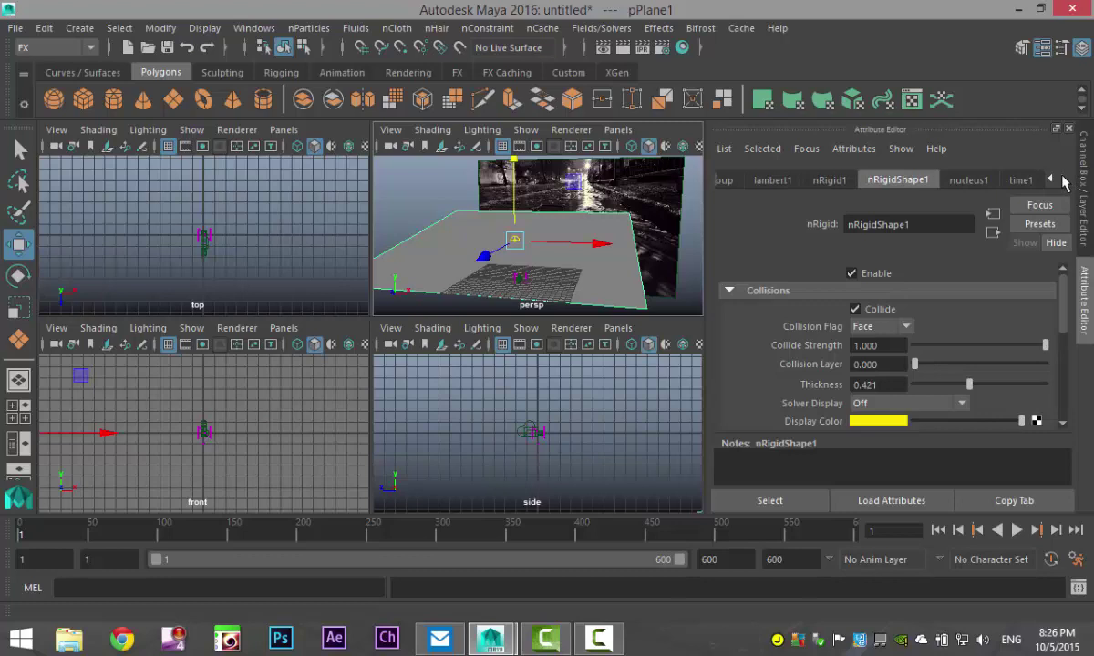
pyautogui.click(771, 180)
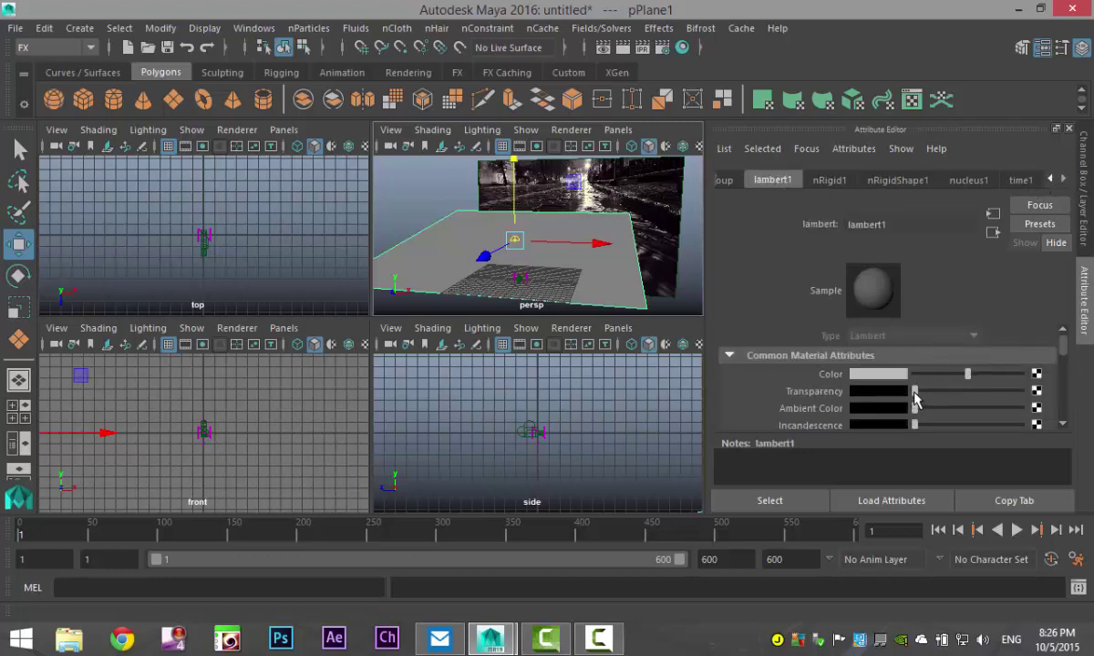
pyautogui.moveTo(916, 392); pyautogui.dragTo(1023, 391)
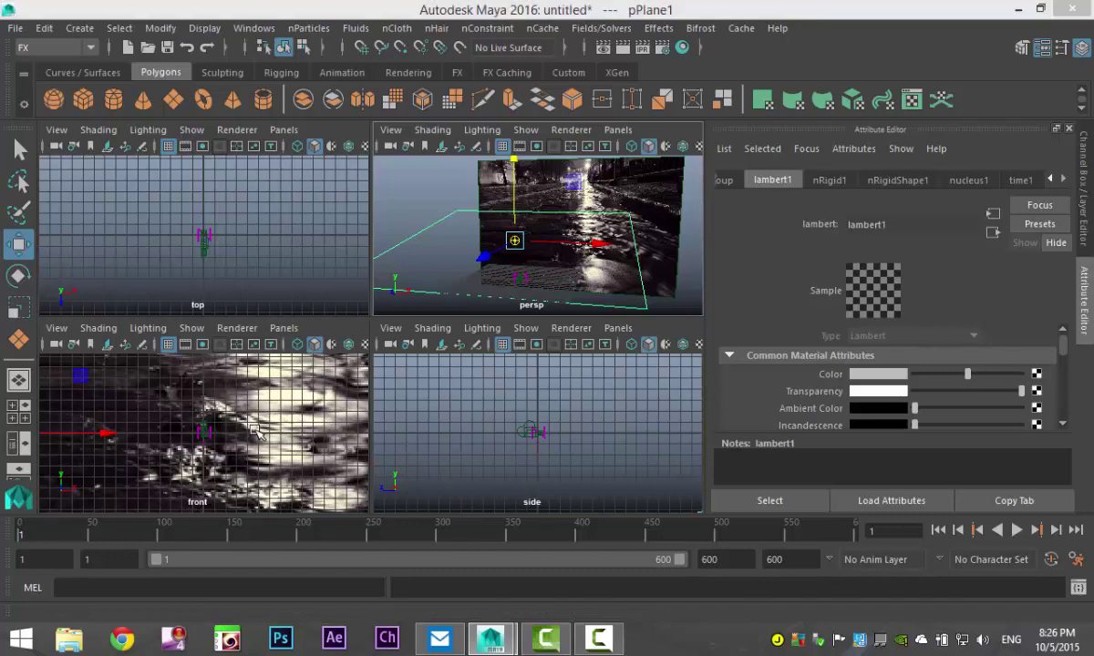
pyautogui.press('space')
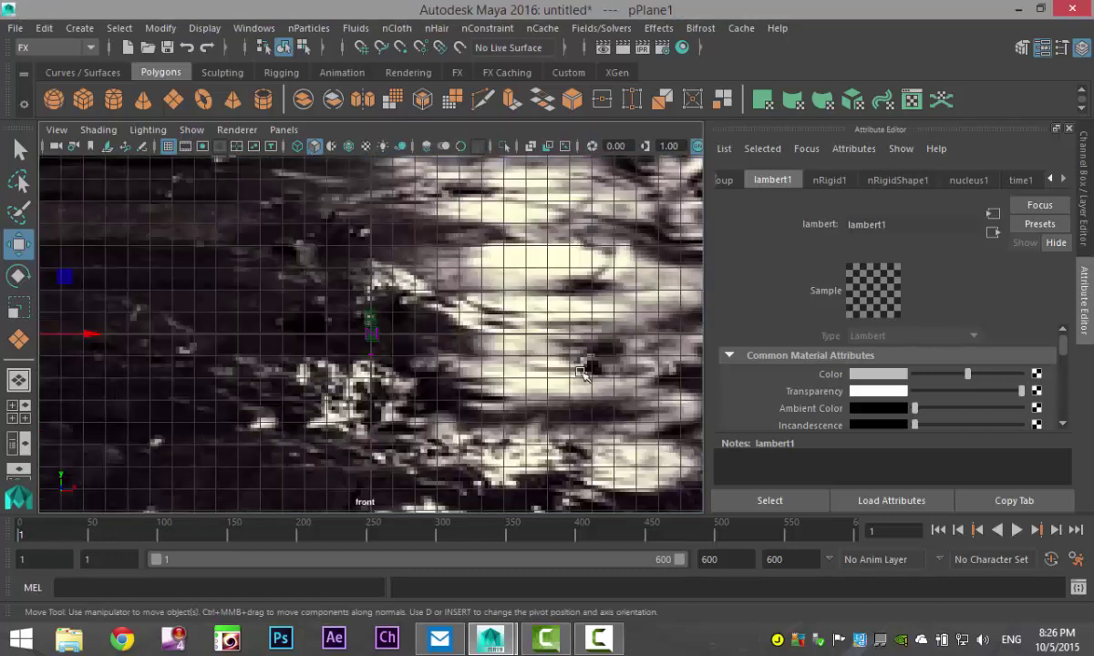
# Step: Look through camera1 at the wet street and play the rain animation
pyautogui.click(283, 130)
pyautogui.moveTo(365, 146)
pyautogui.click(488, 150)
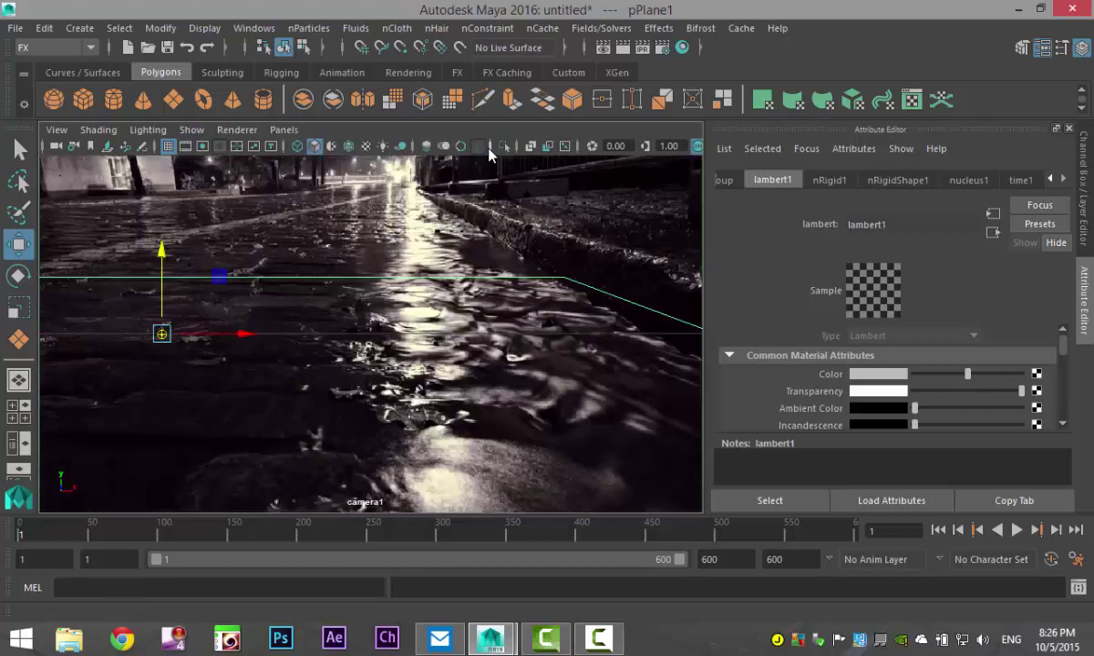
pyautogui.click(1017, 530)
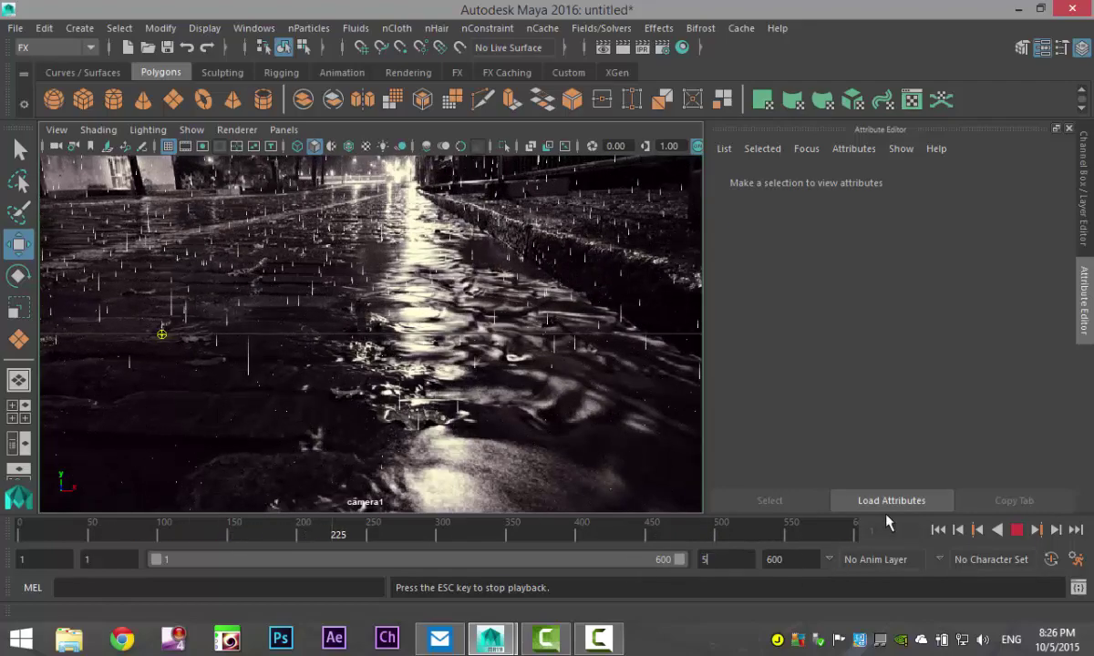
# Step: Set both the playback end and animation end to frame 5000
pyautogui.write('5000')
pyautogui.click(799, 562)
pyautogui.write('5000')
pyautogui.press('Return')
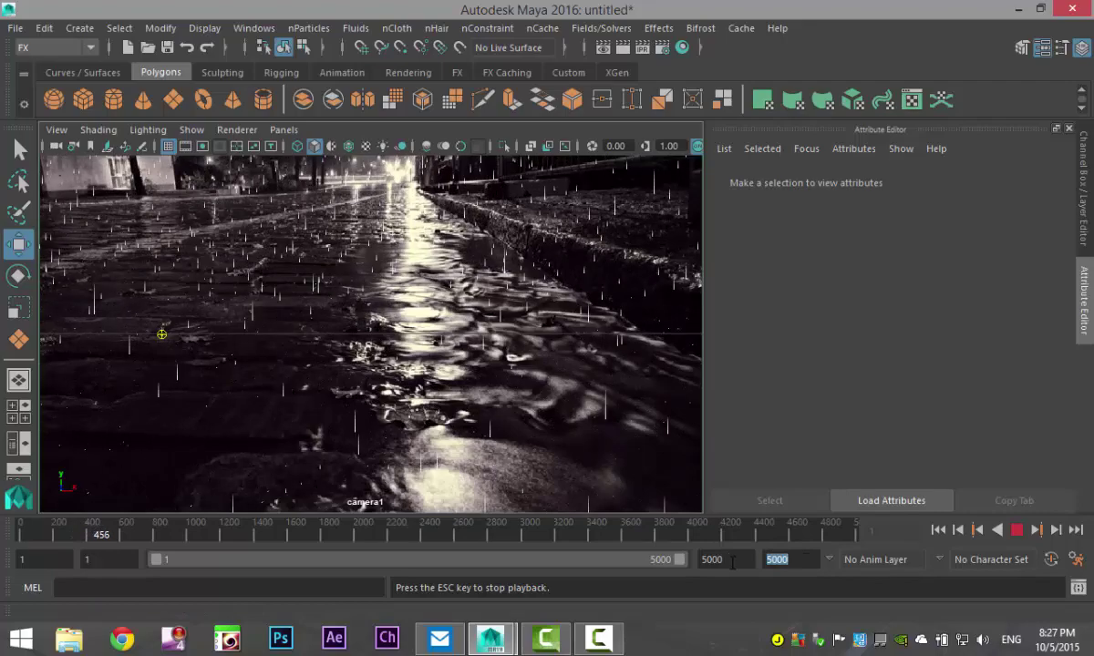